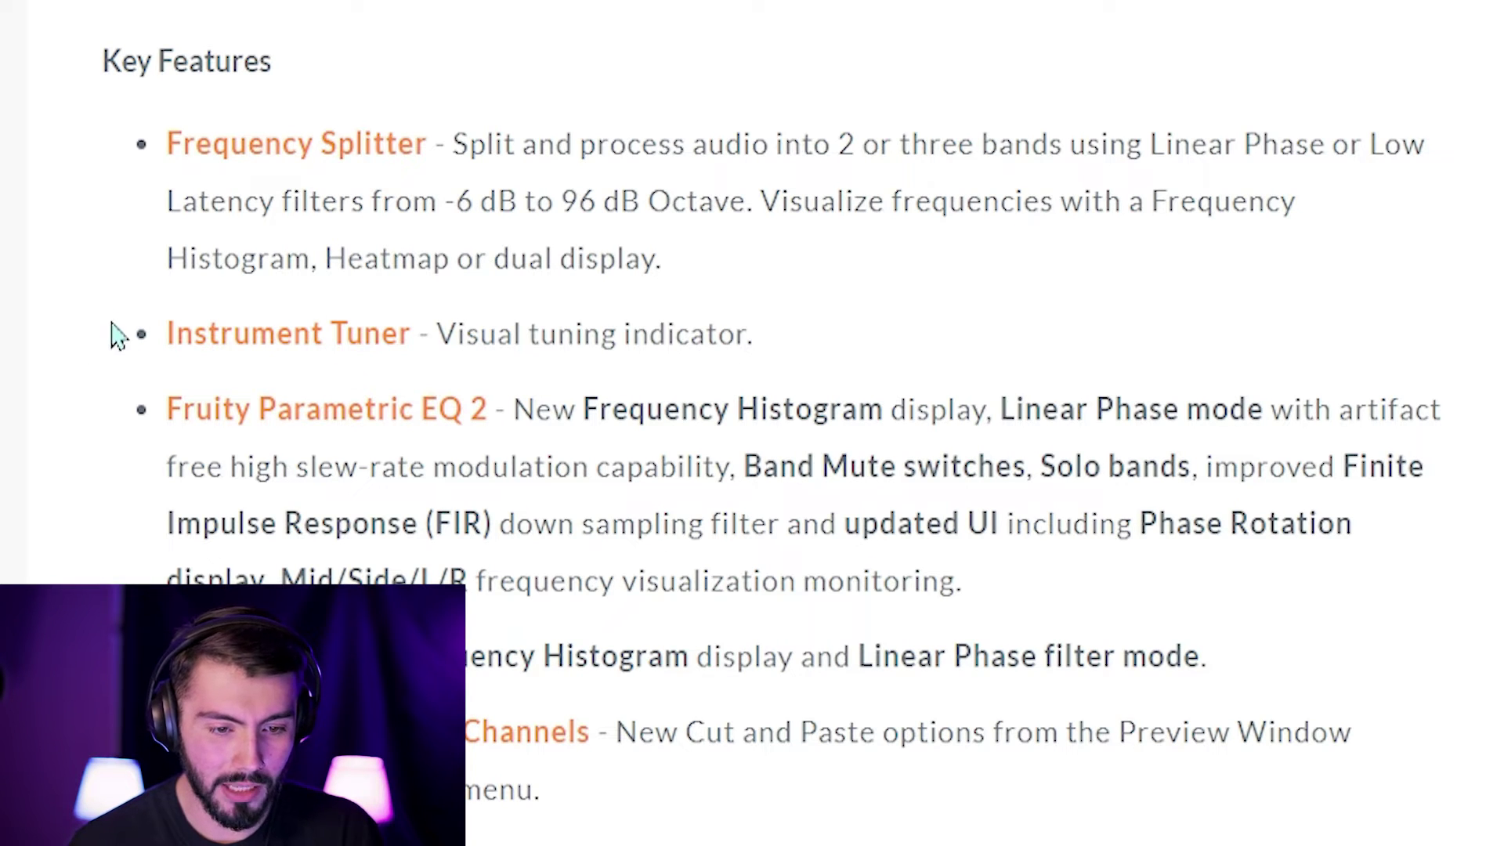
Read through the Key Features list in the FL Studio update notes, from Frequency Splitter to the automation and MIDI changes.
scroll(110, 287, down, 4)
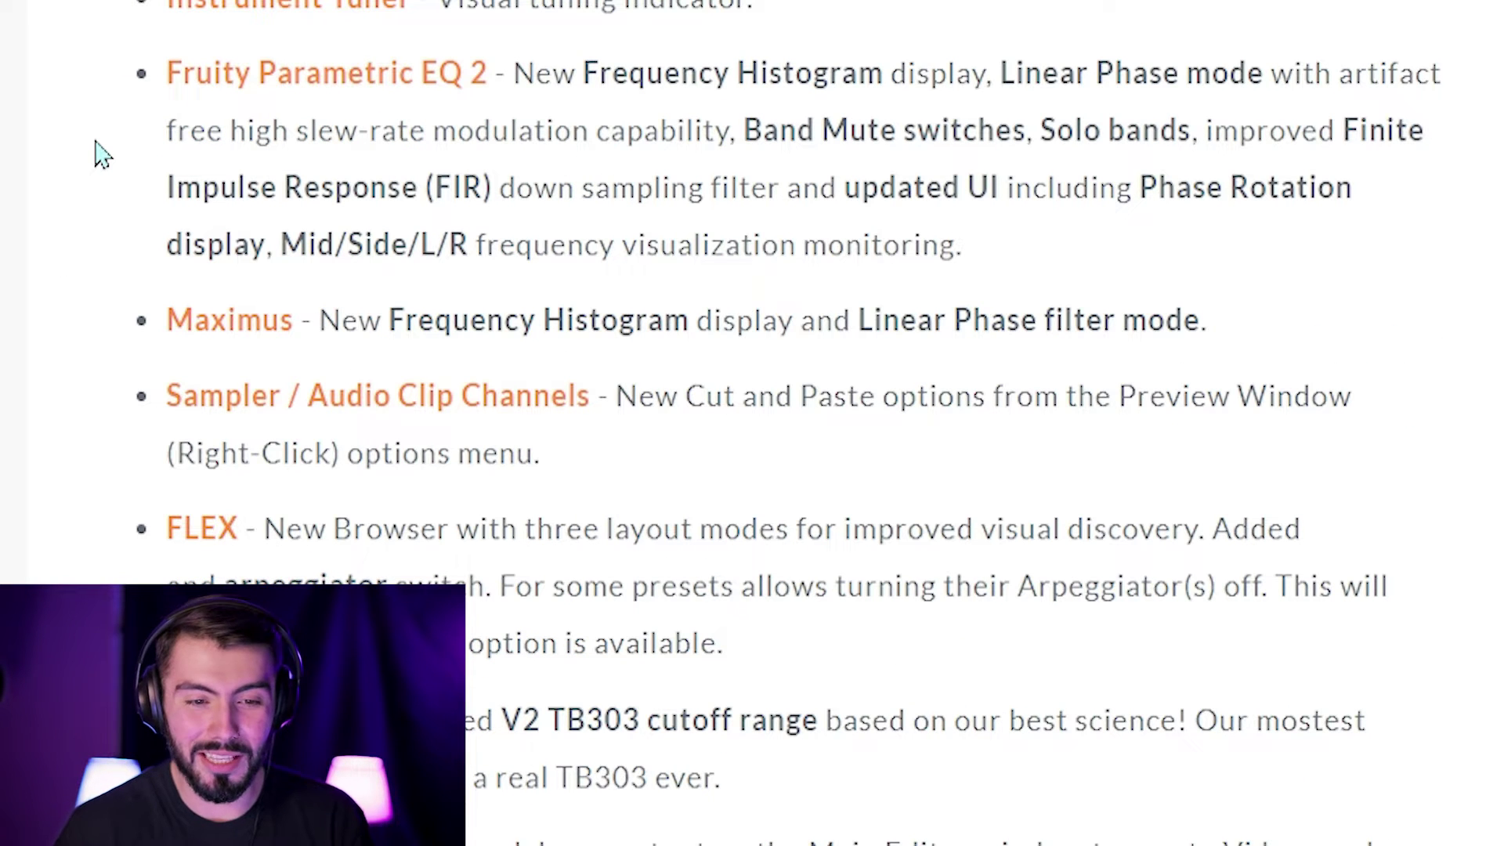
scroll(362, 182, up, 2)
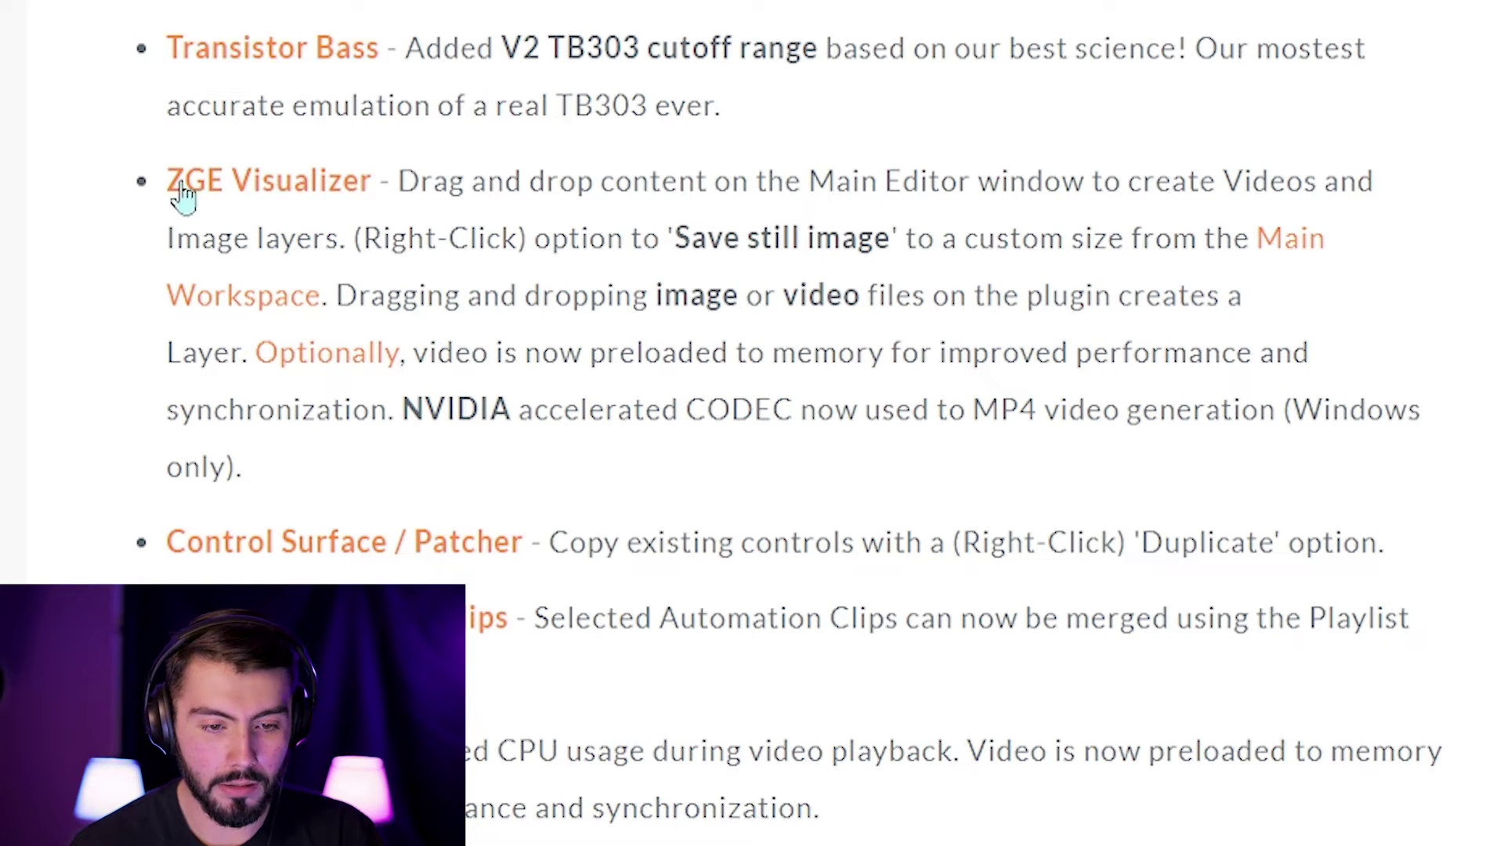
scroll(137, 381, down, 4)
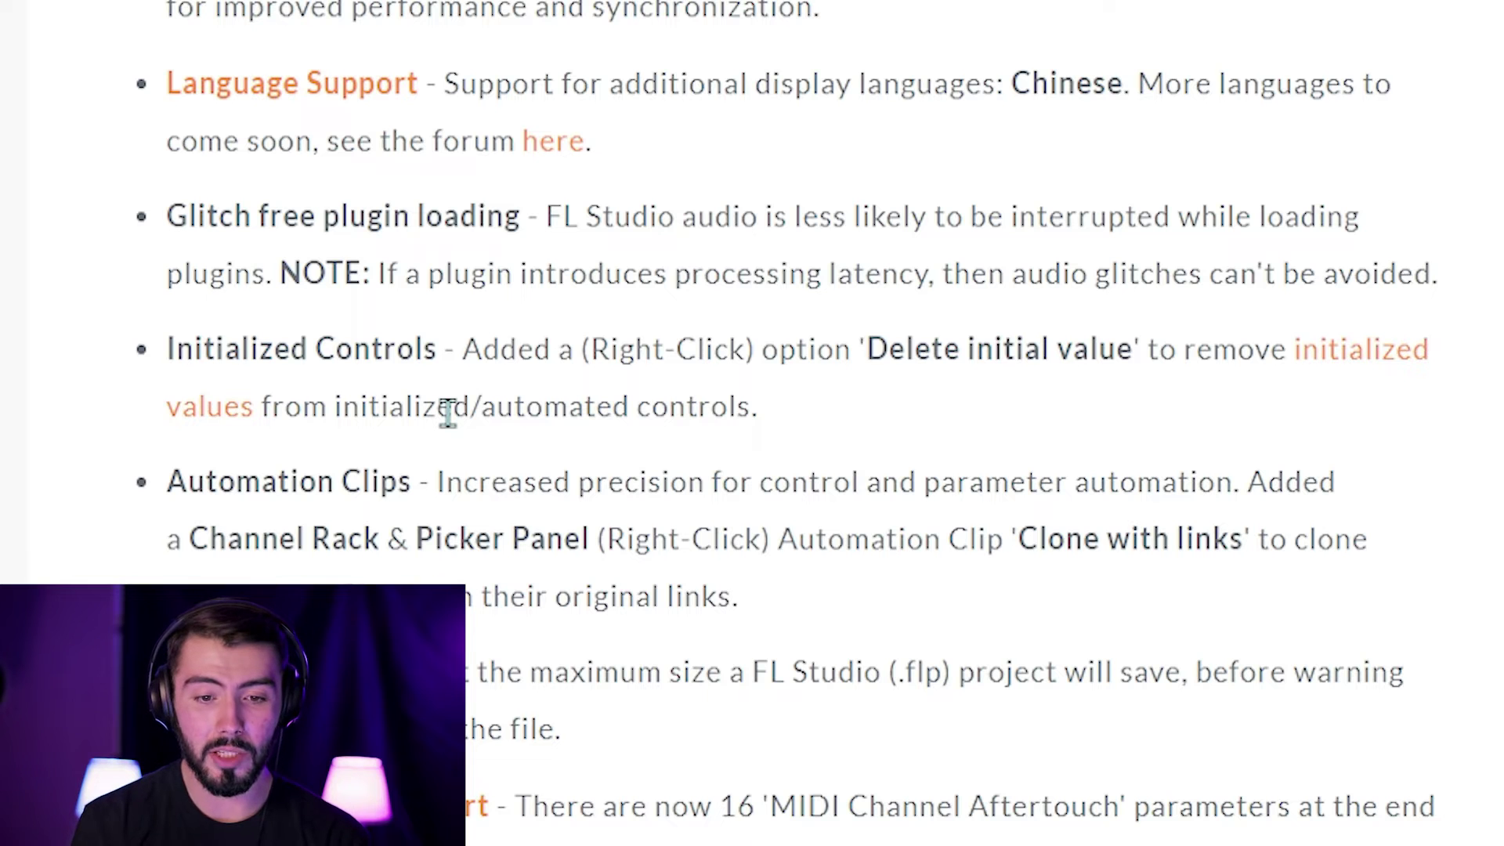
scroll(446, 413, down, 4)
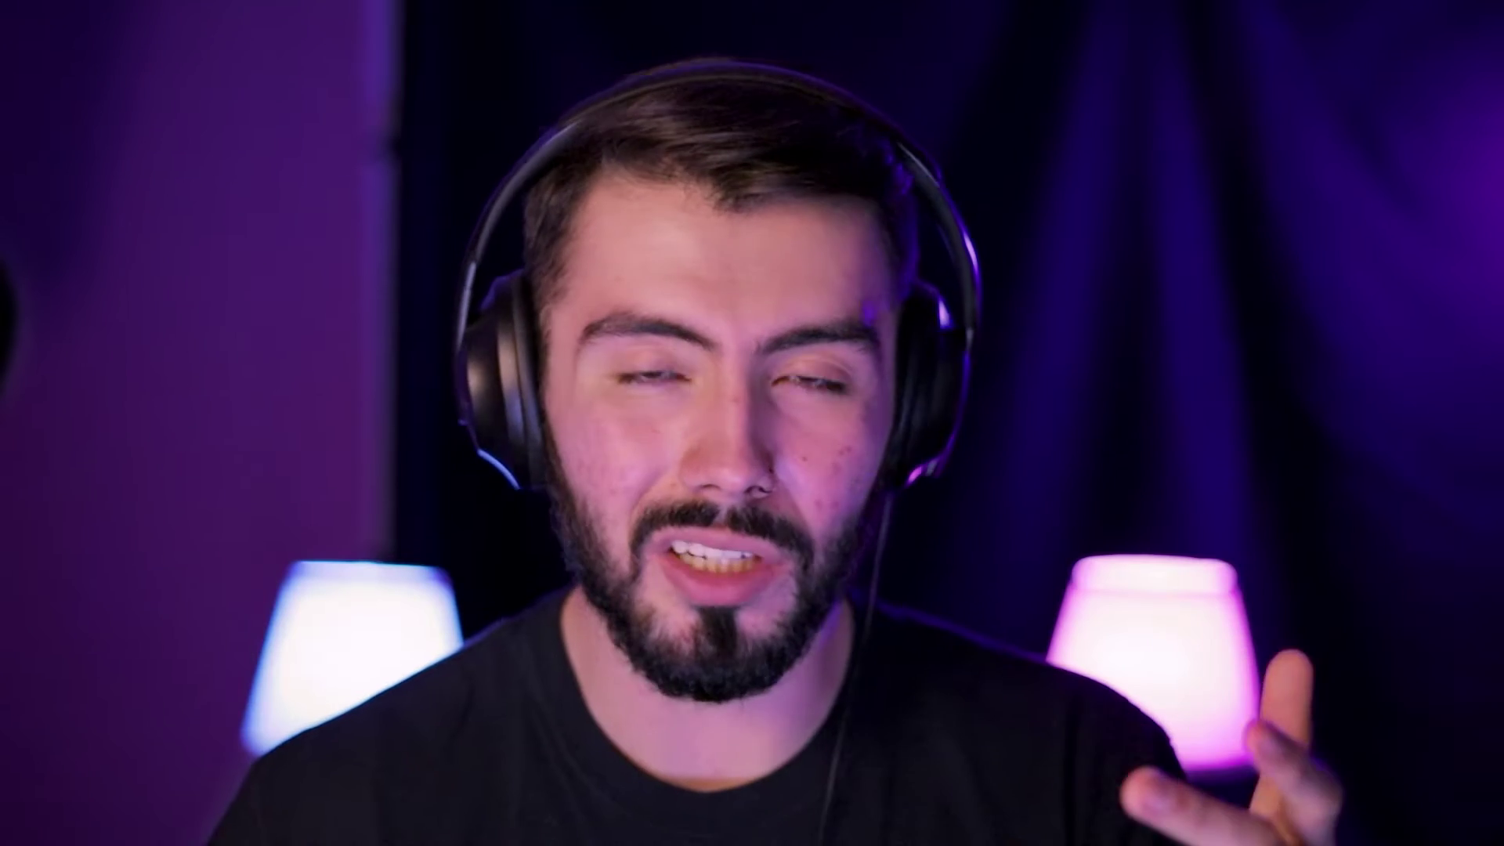
scroll(492, 551, down, 4)
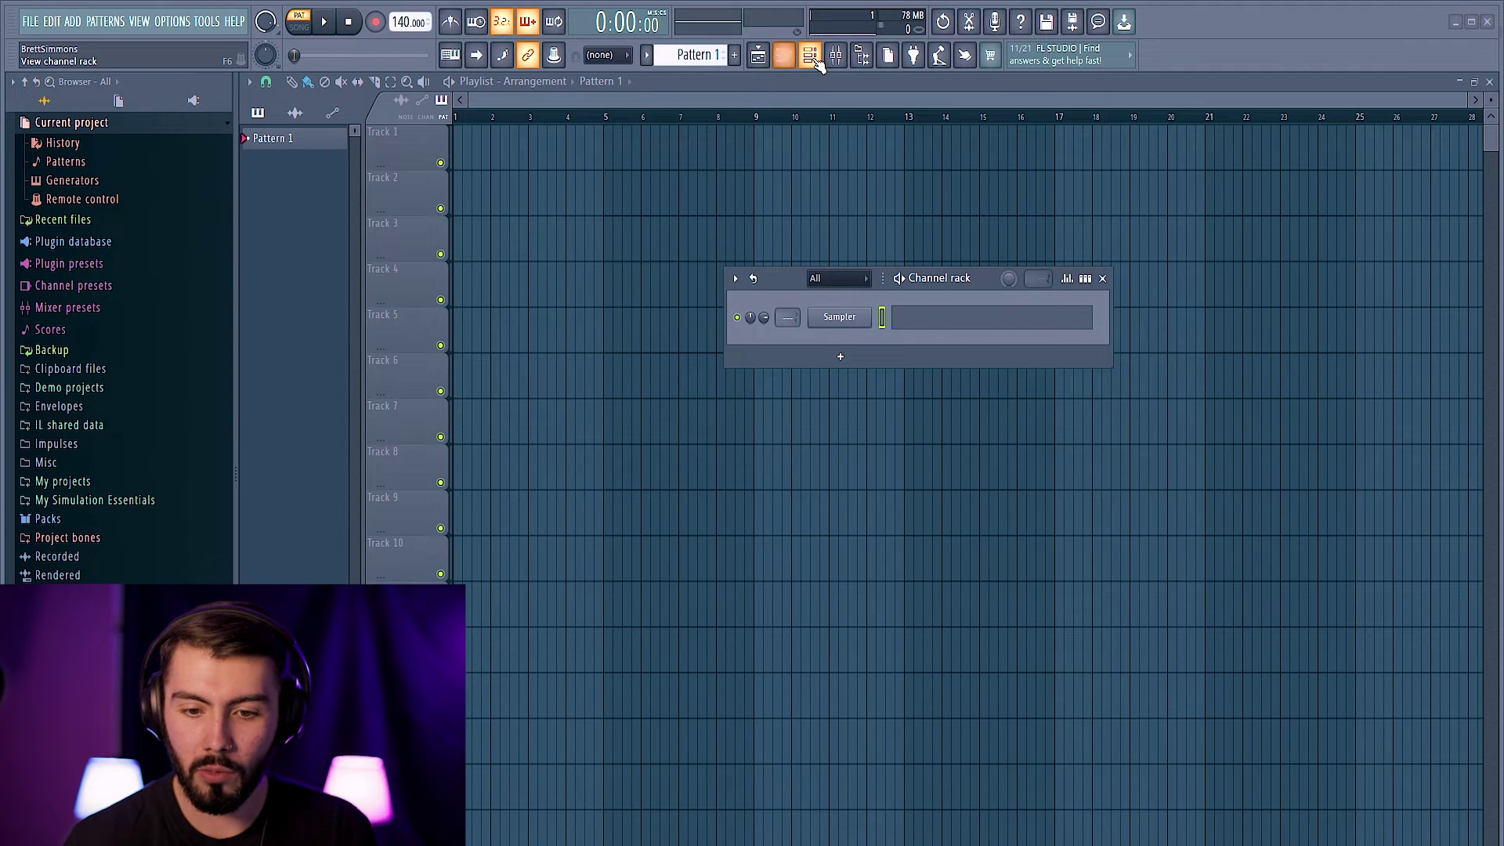
Place the (Loop) Common 130 BPM A# min sample from the Melody Loops folder on Playlist Track 5, with the Channel rack closed.
click(1102, 278)
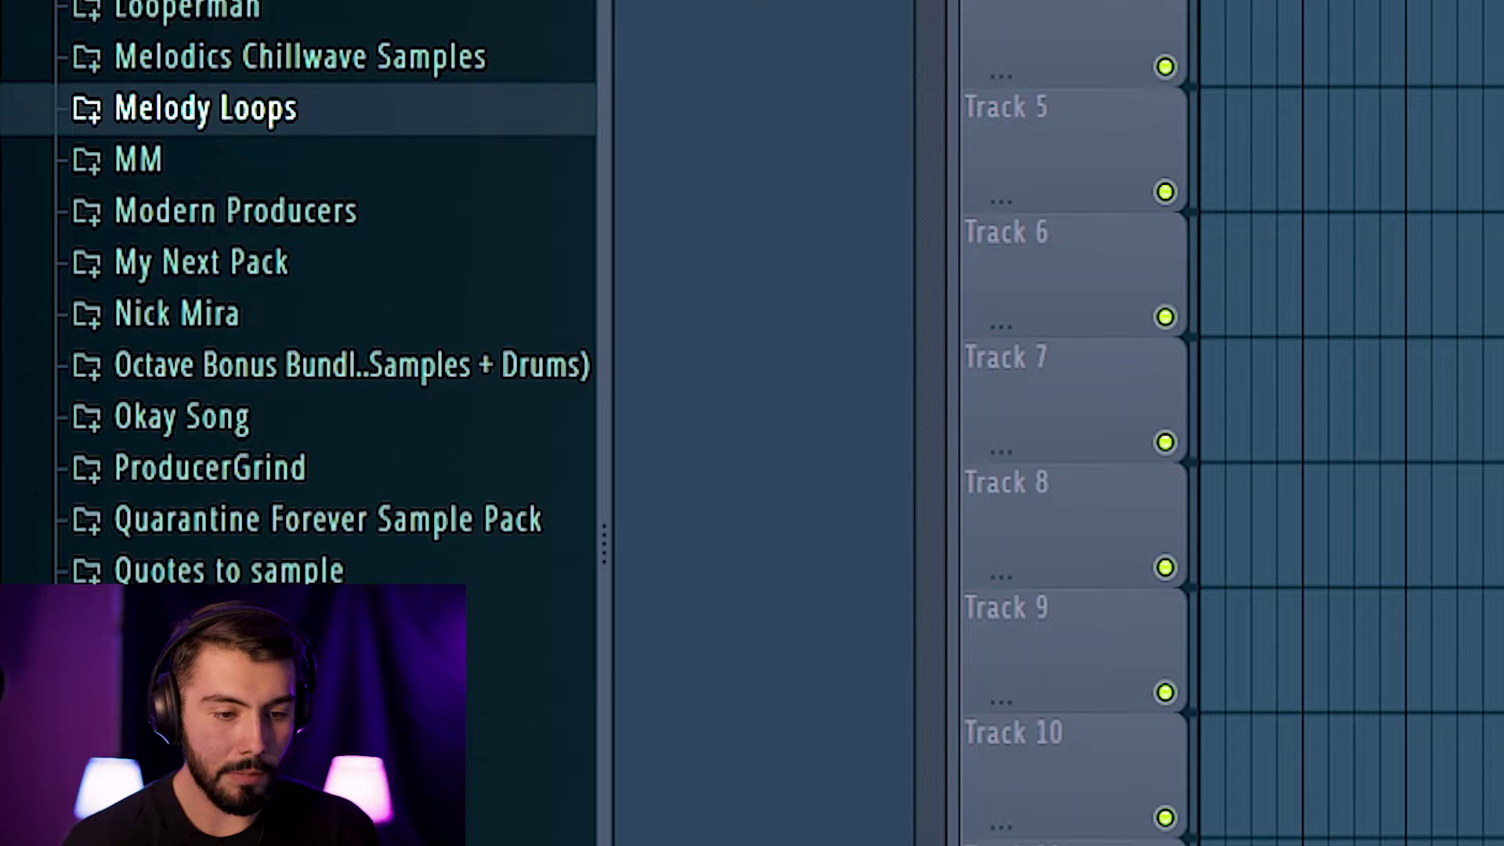
click(170, 121)
scroll(346, 23, down, 5)
scroll(326, 57, up, 5)
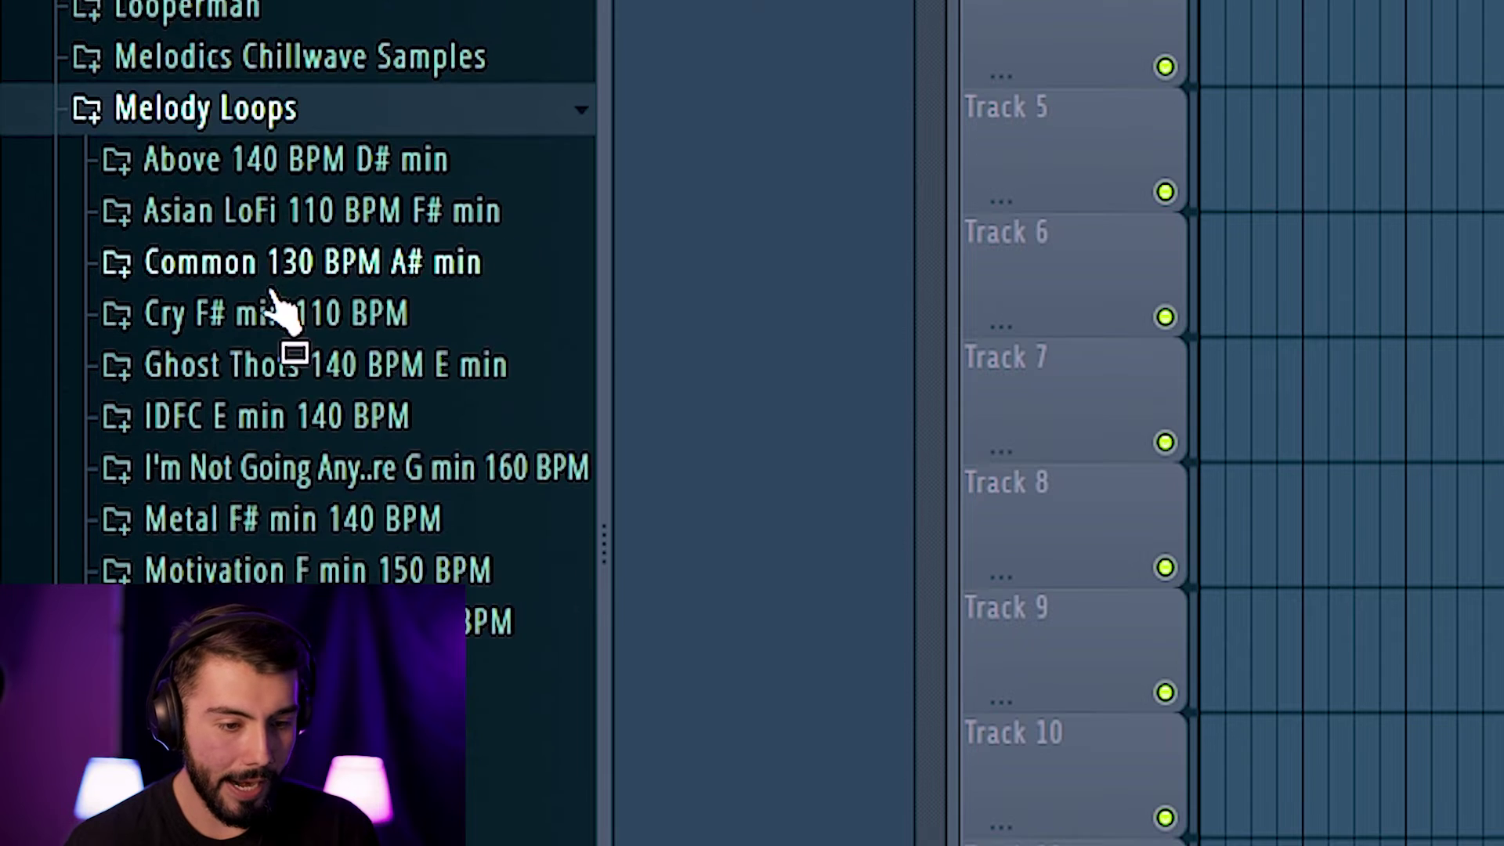
click(258, 209)
click(251, 211)
click(247, 261)
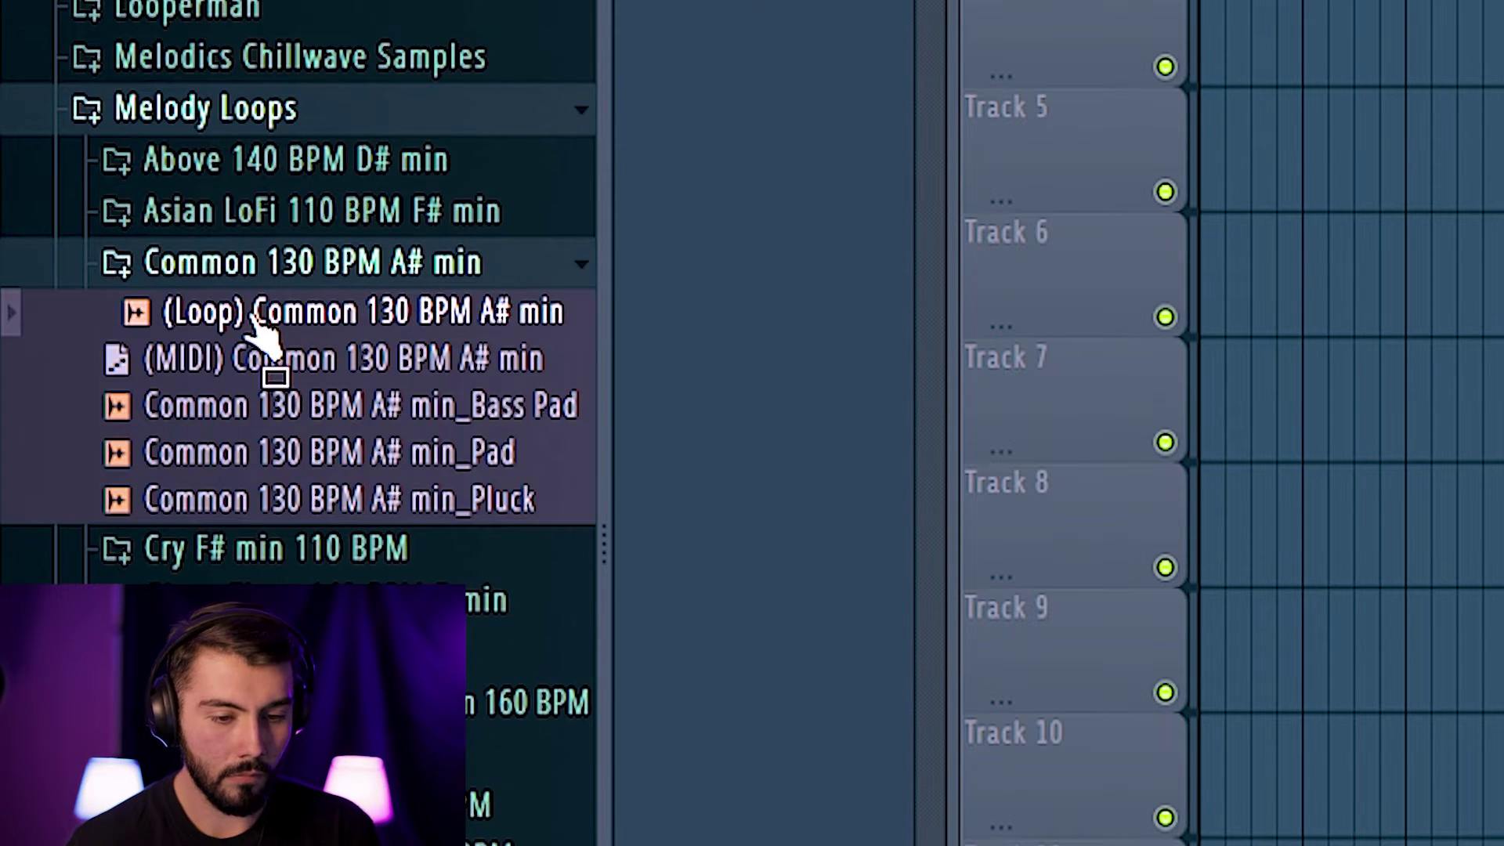
drag(255, 315, 879, 185)
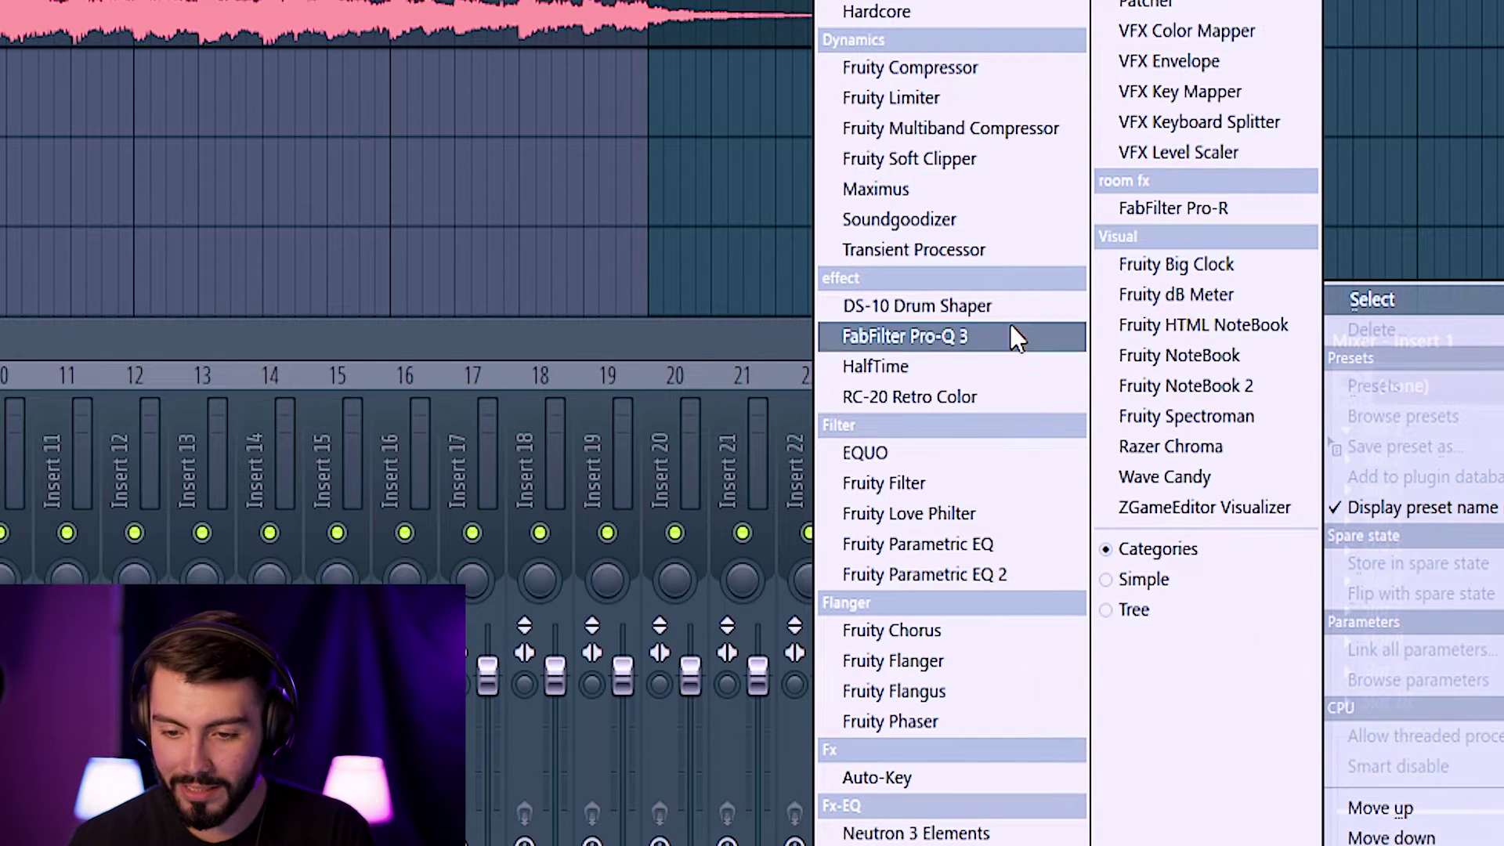
Add Fruity Parametric EQ 2 to mixer Insert 1 and play the loop through it.
click(979, 583)
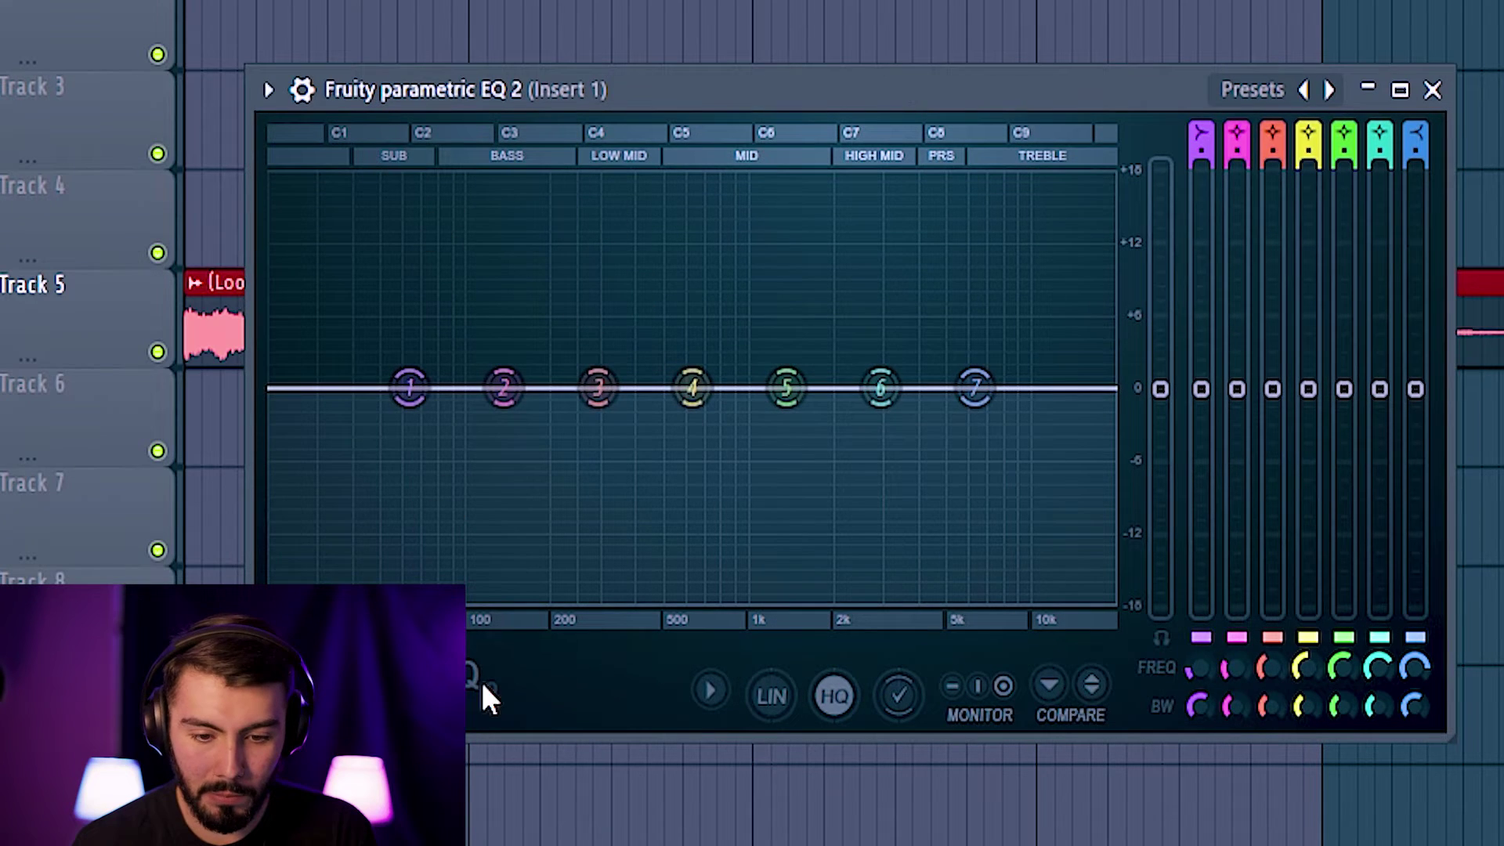
key(space)
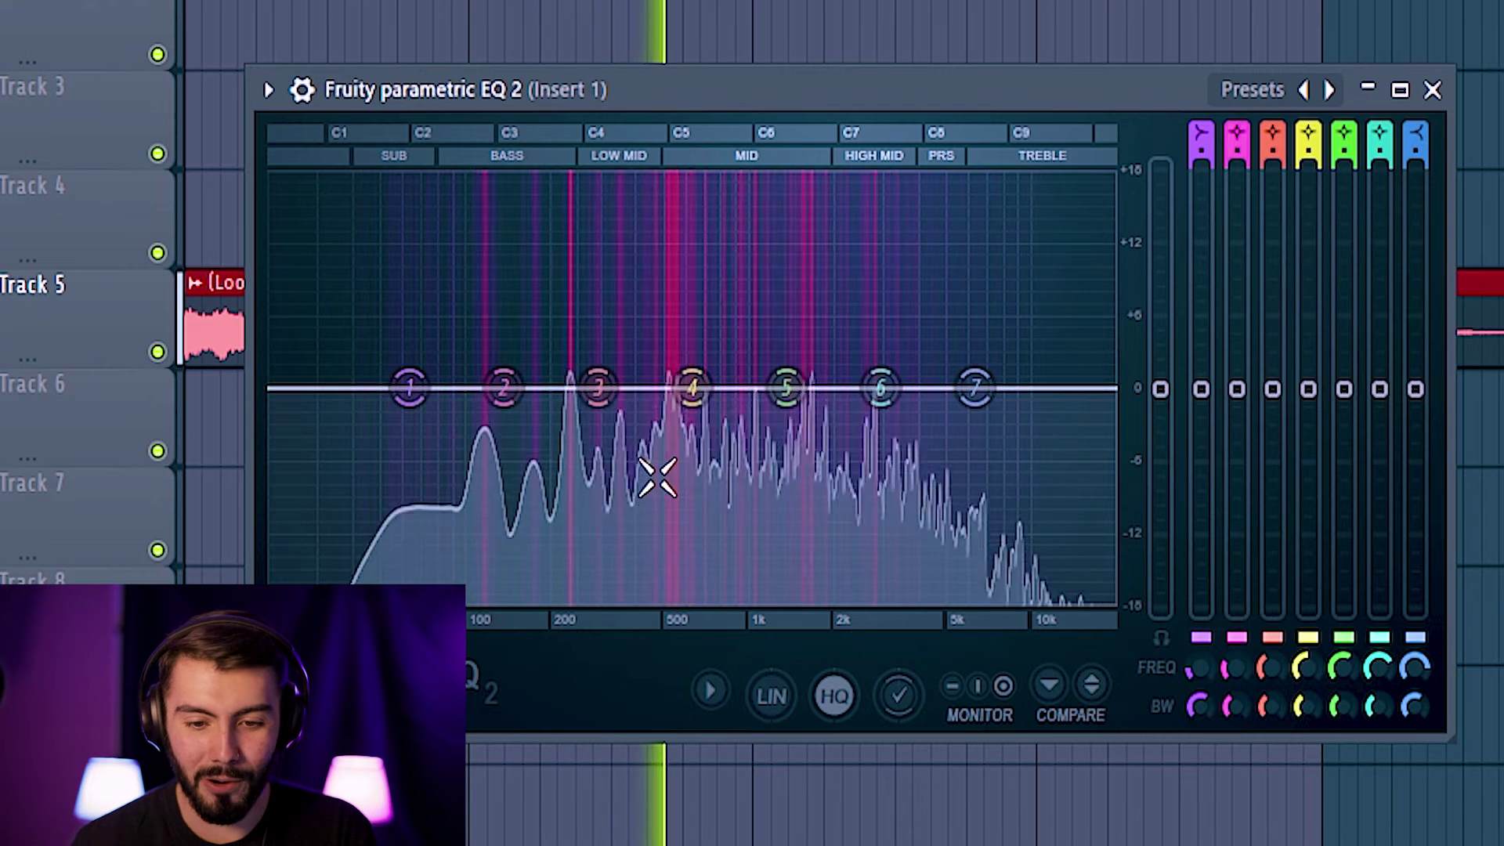
right_click(409, 387)
mouse_move(477, 518)
mouse_move(476, 476)
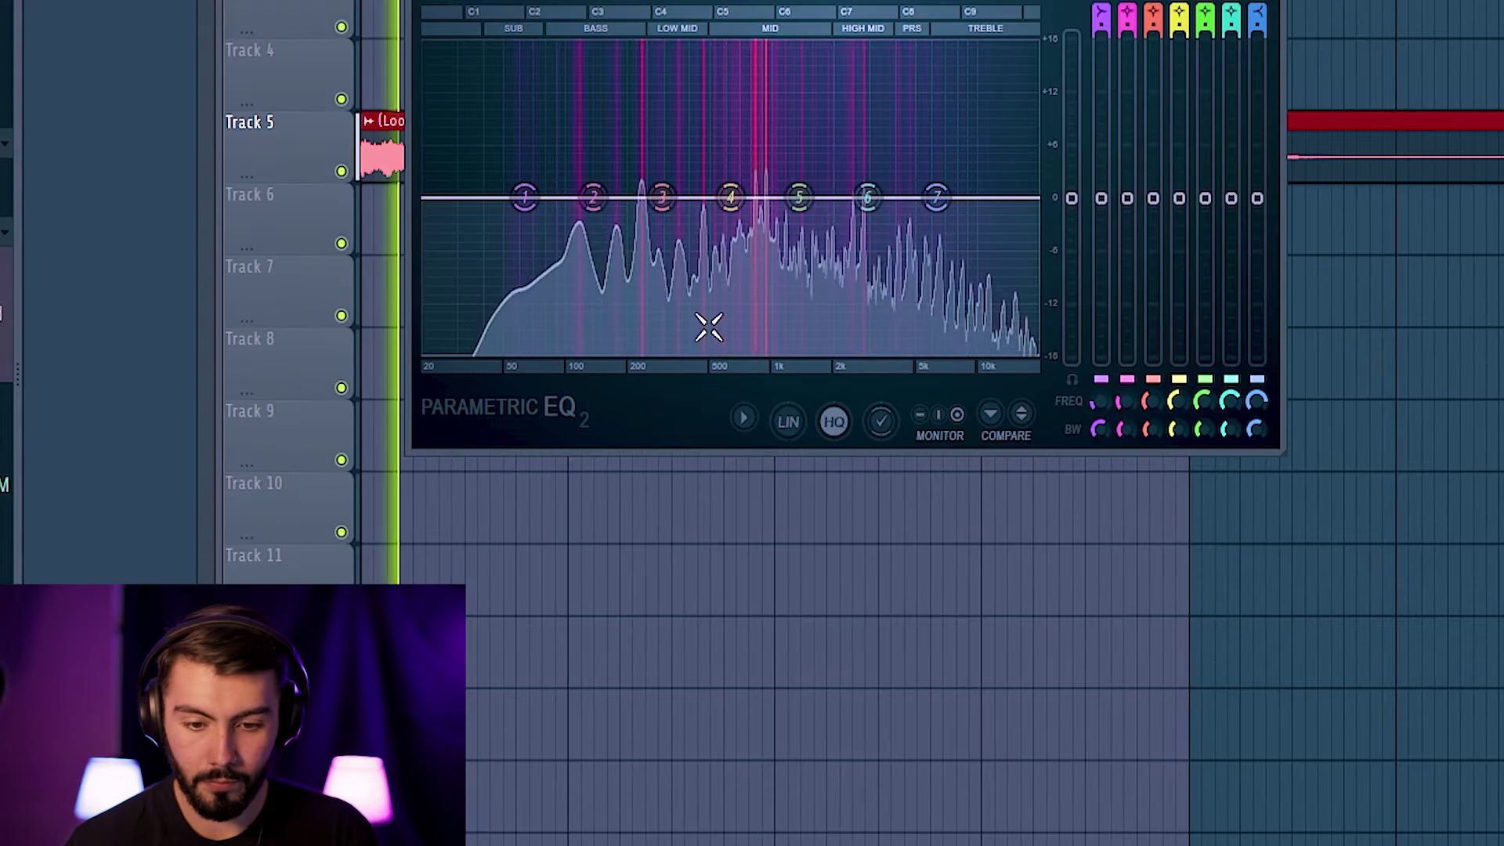
Turn the EQ's histogram display off and on again while the loop plays.
click(746, 422)
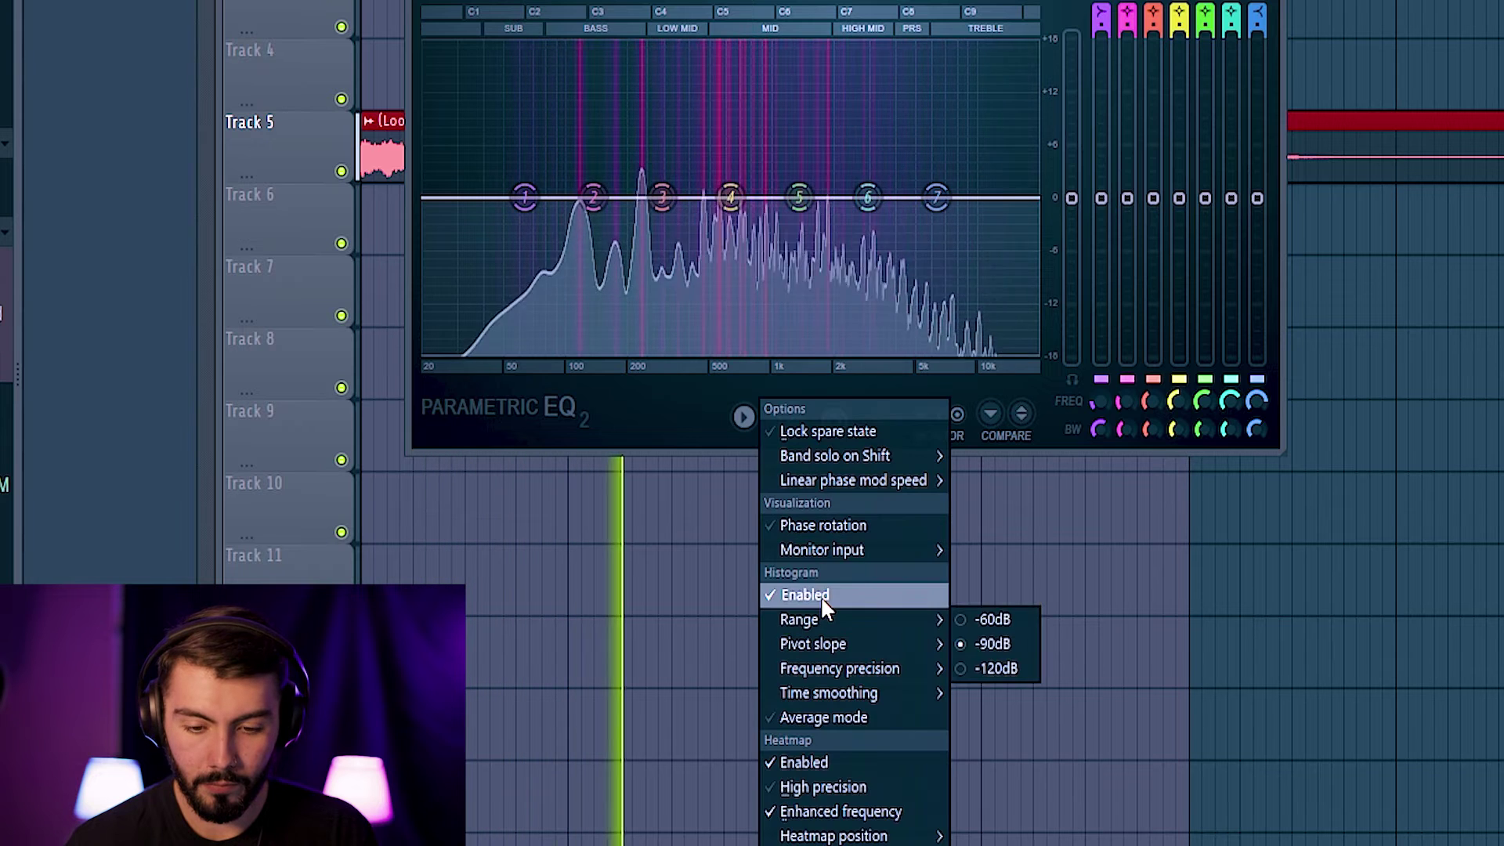
click(820, 595)
click(744, 419)
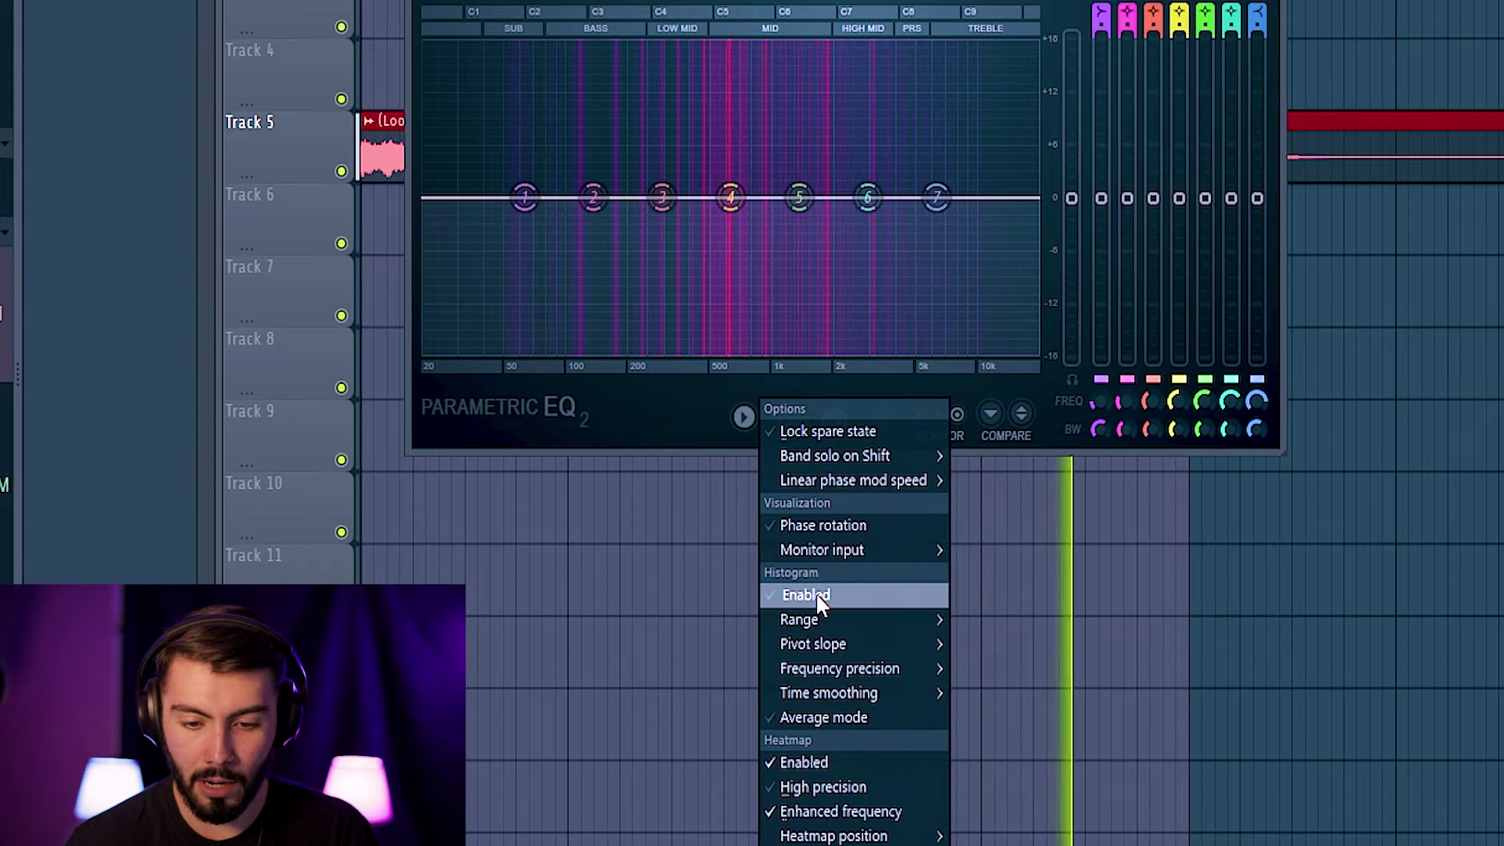
click(815, 593)
Turn the EQ's heatmap display off and on again to compare the visualizations.
click(744, 418)
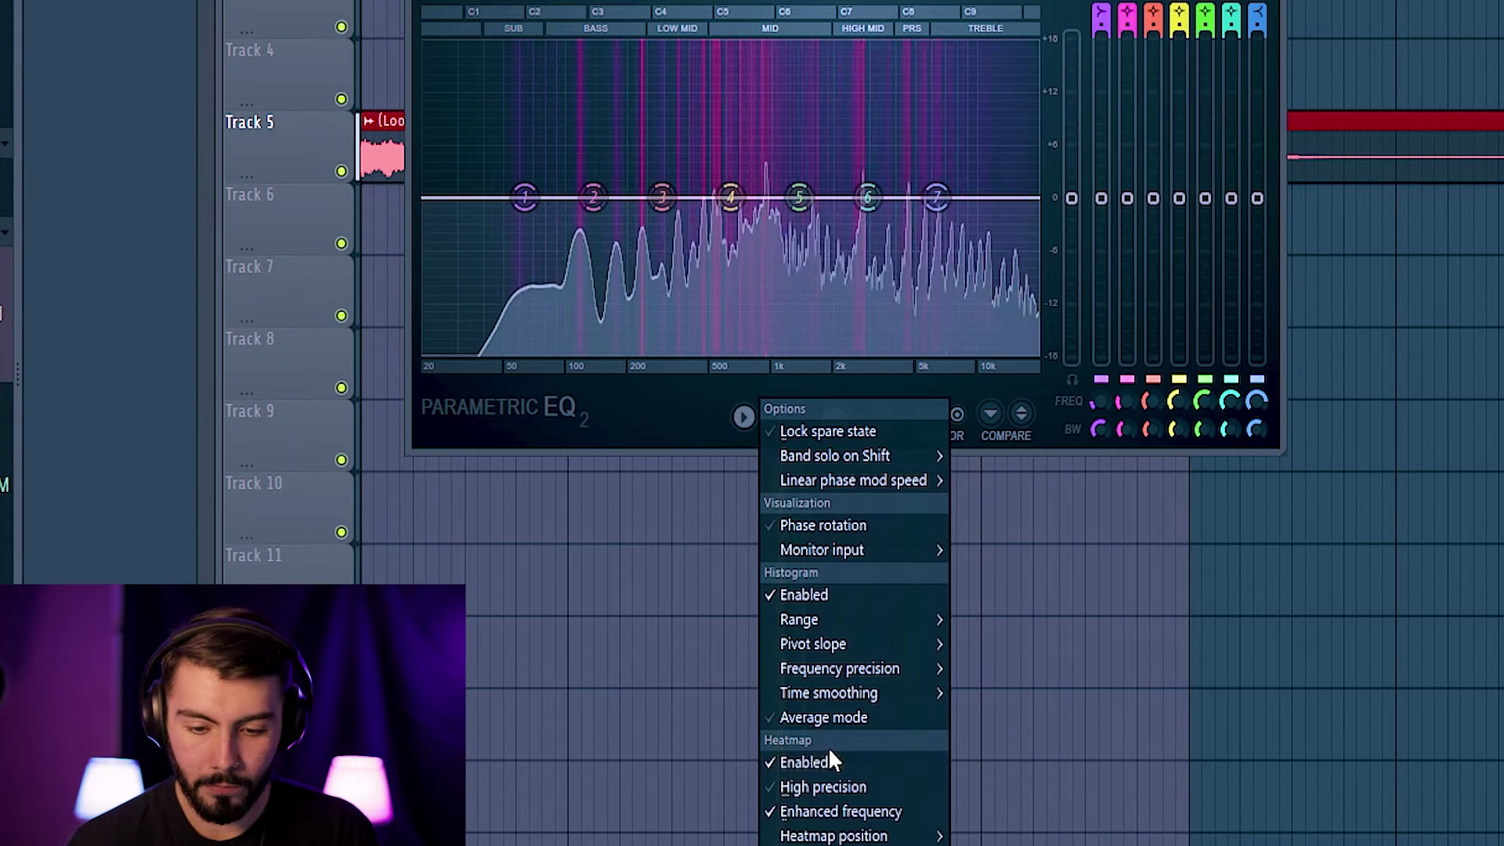
click(832, 765)
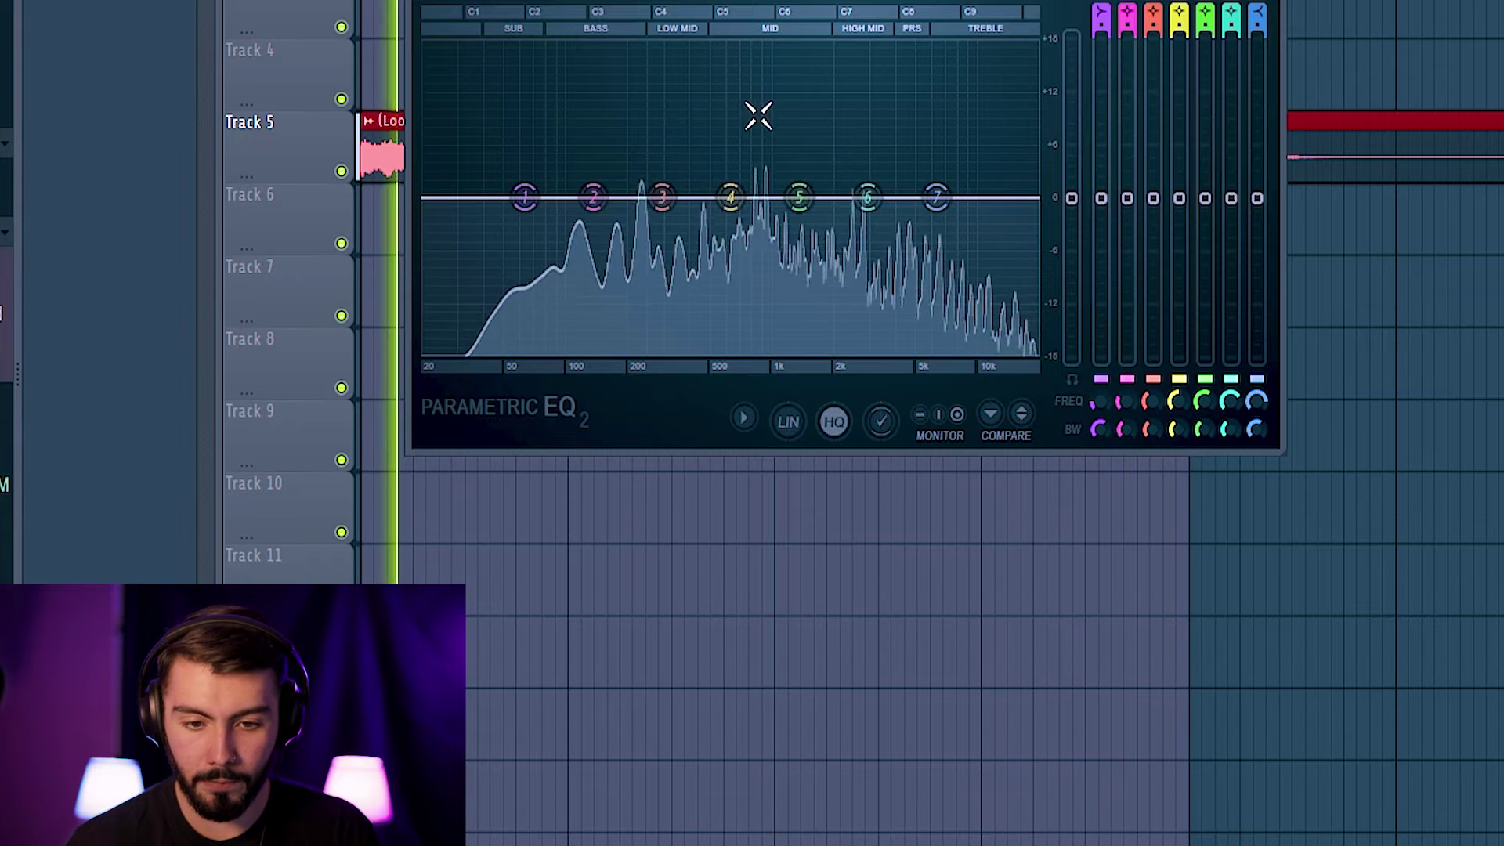
click(744, 419)
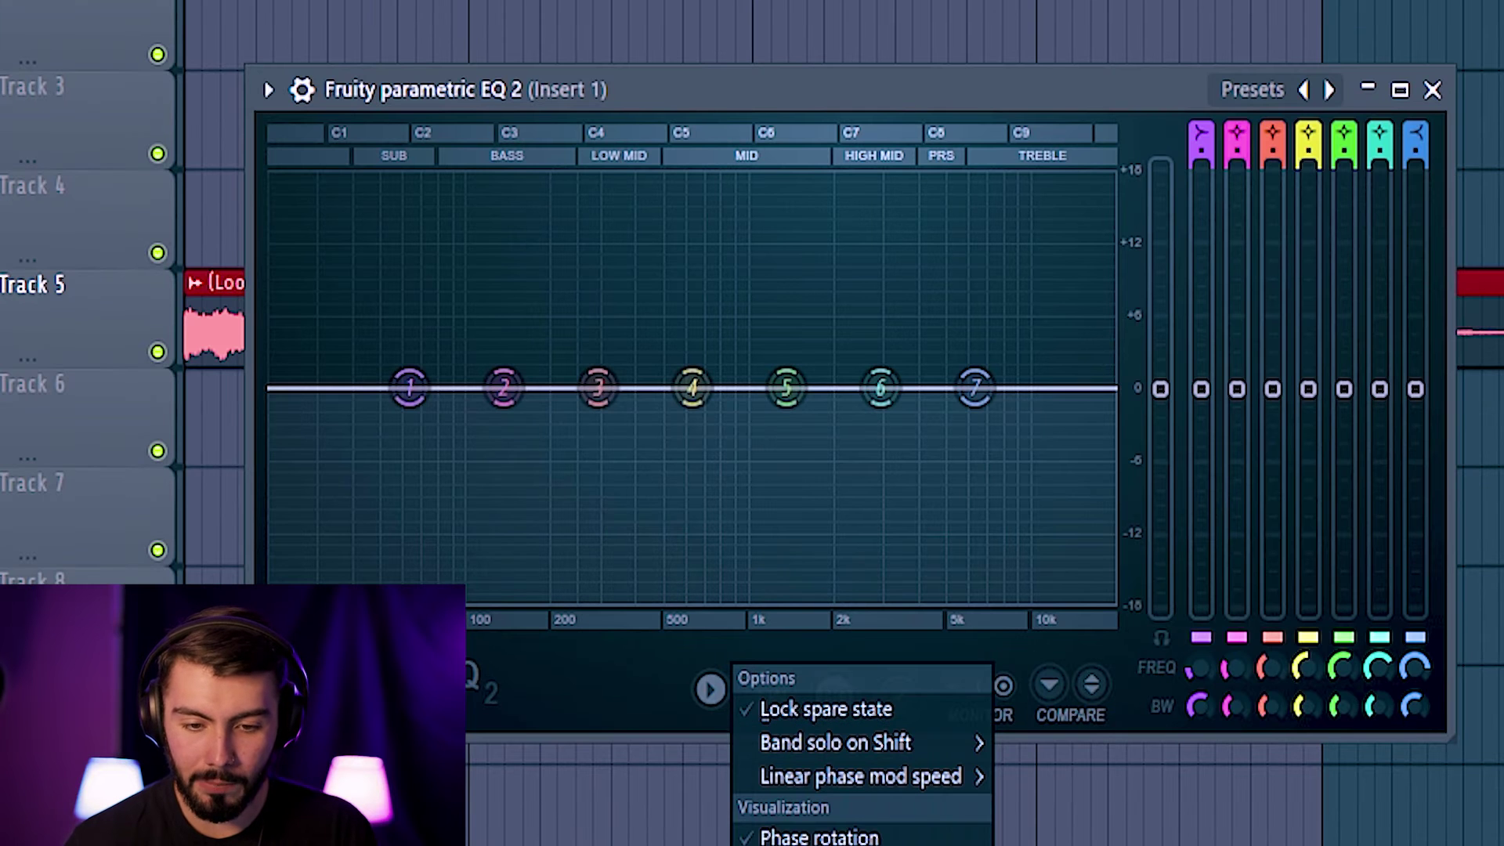
click(571, 393)
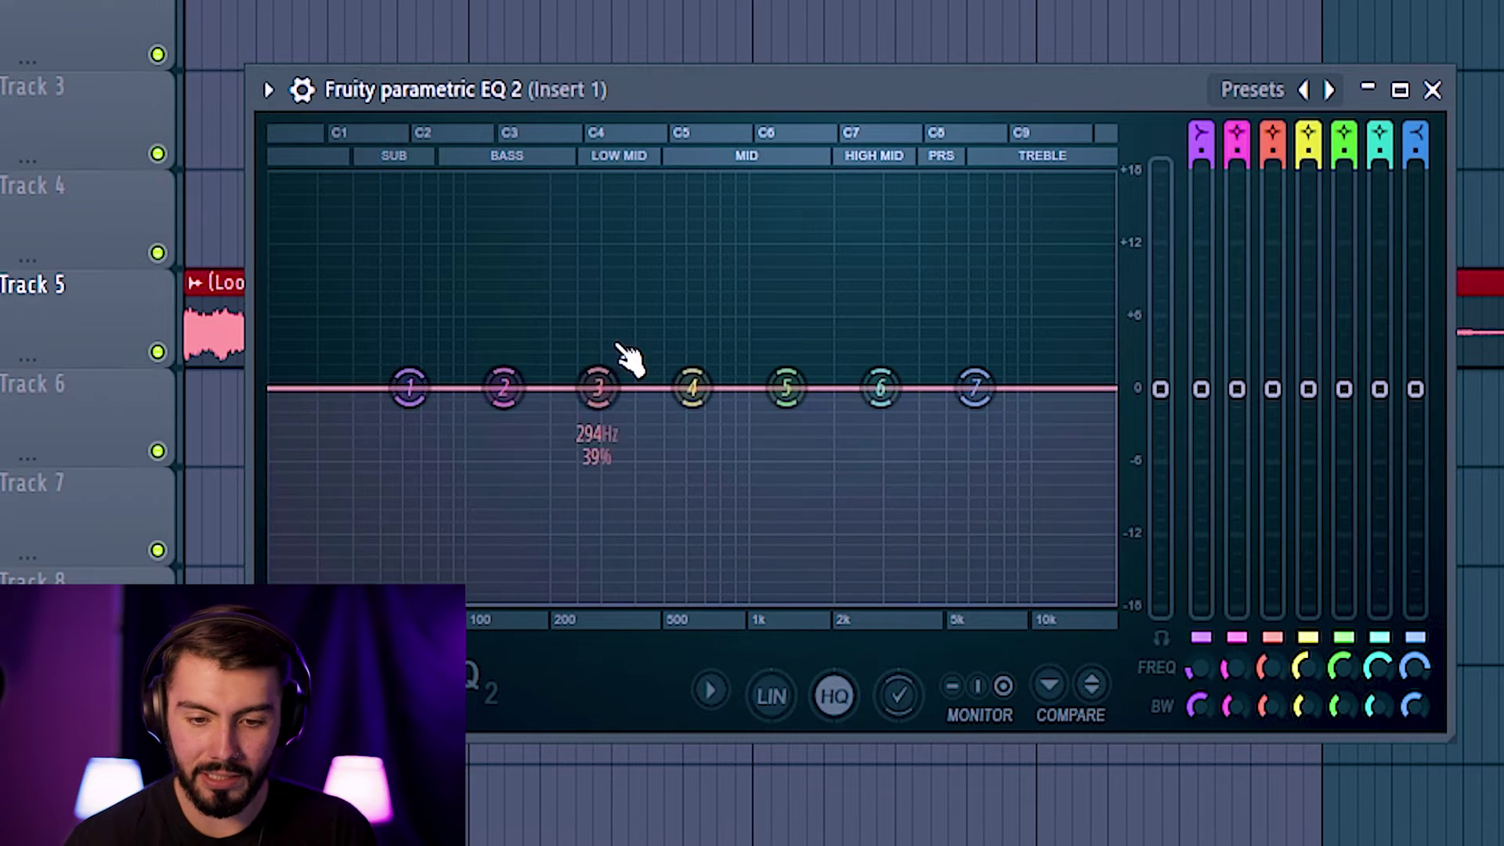
Play the loop to examine the combined histogram and heatmap, stop playback and close the EQ.
key(space)
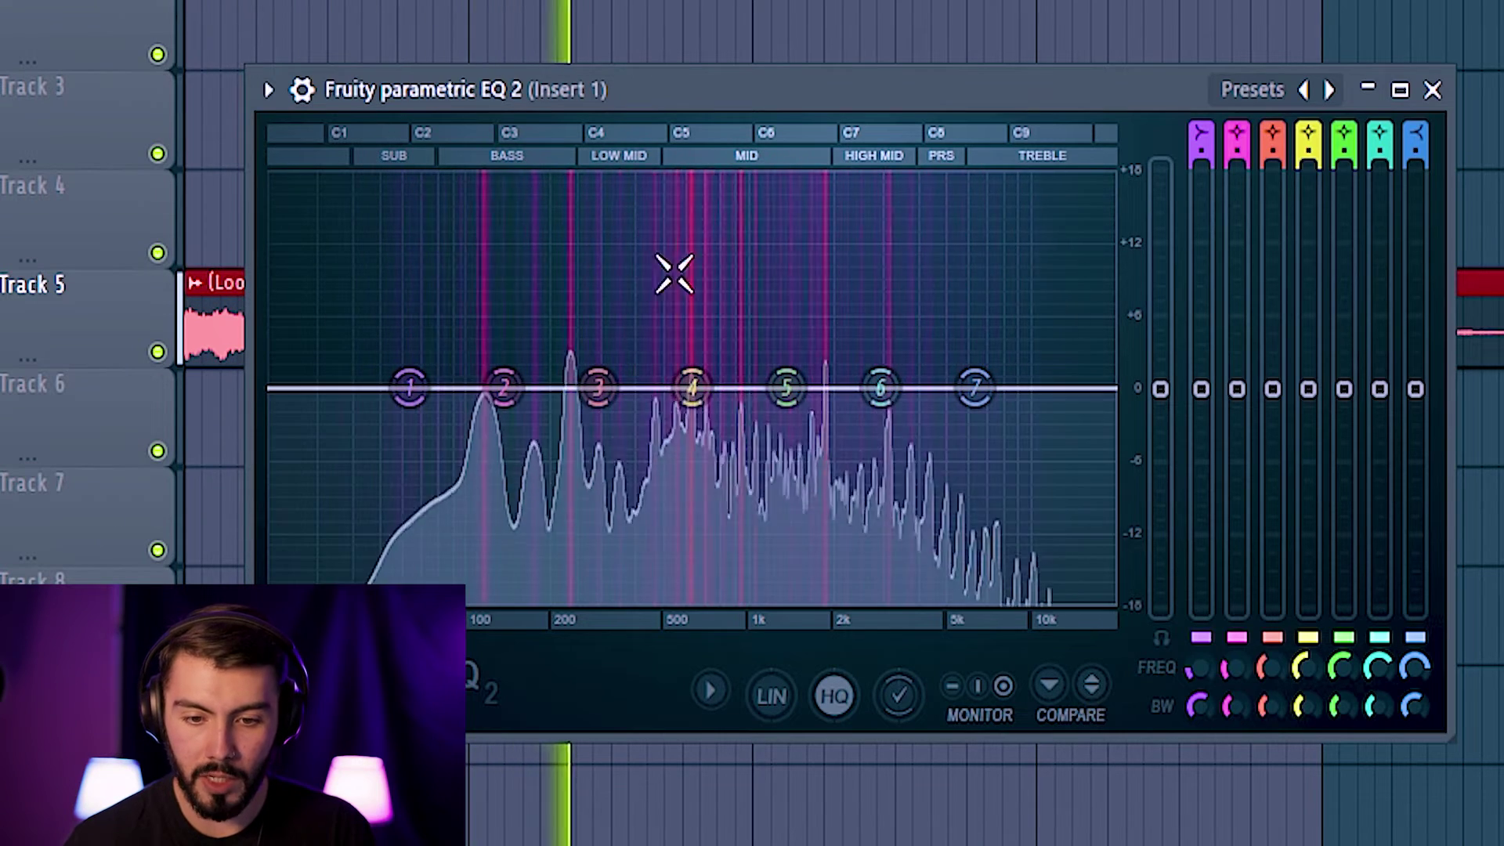
key(space)
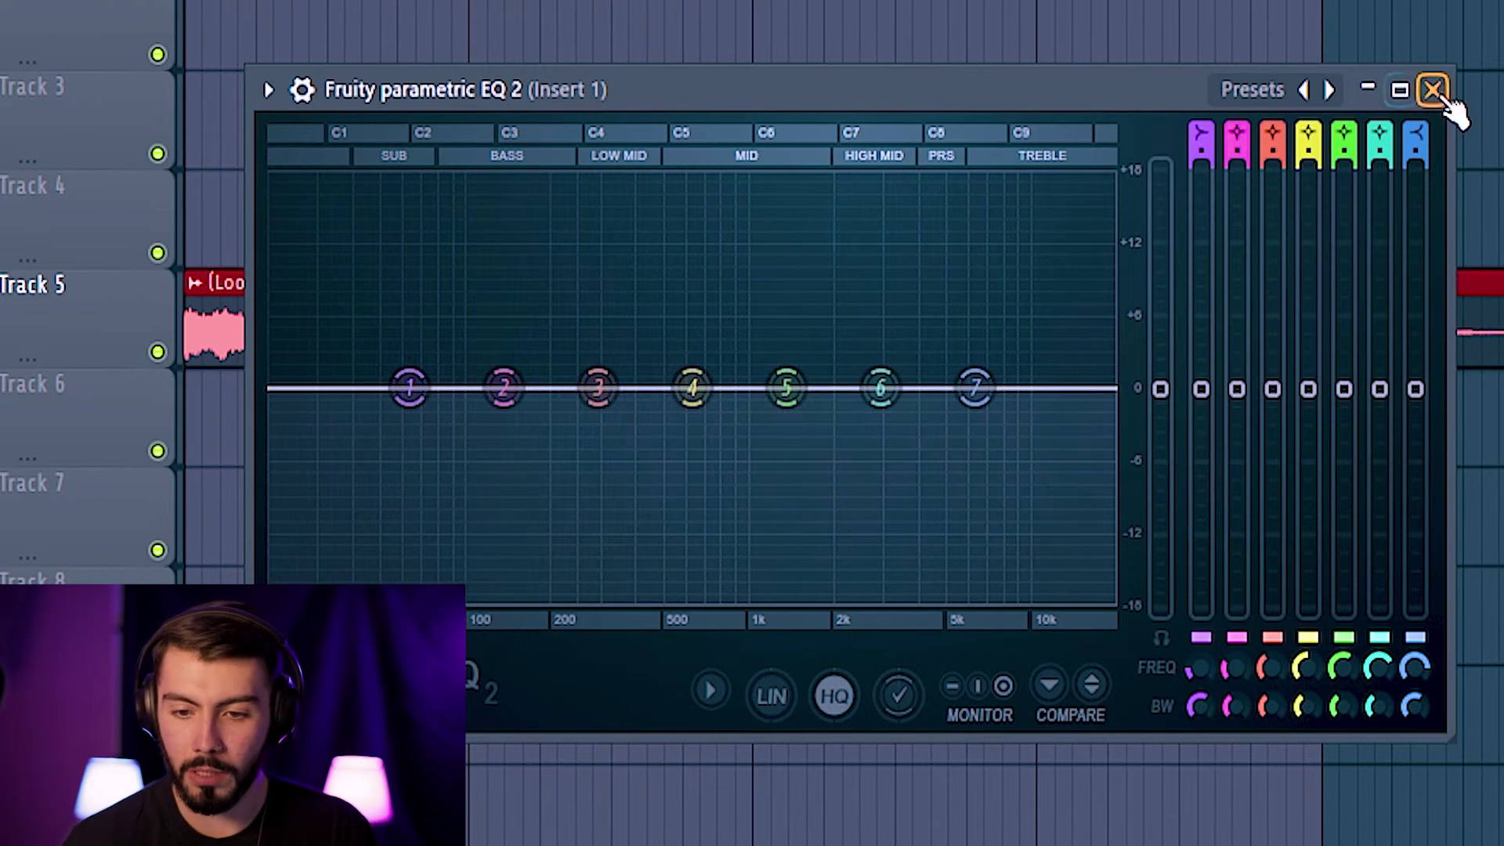
click(1433, 90)
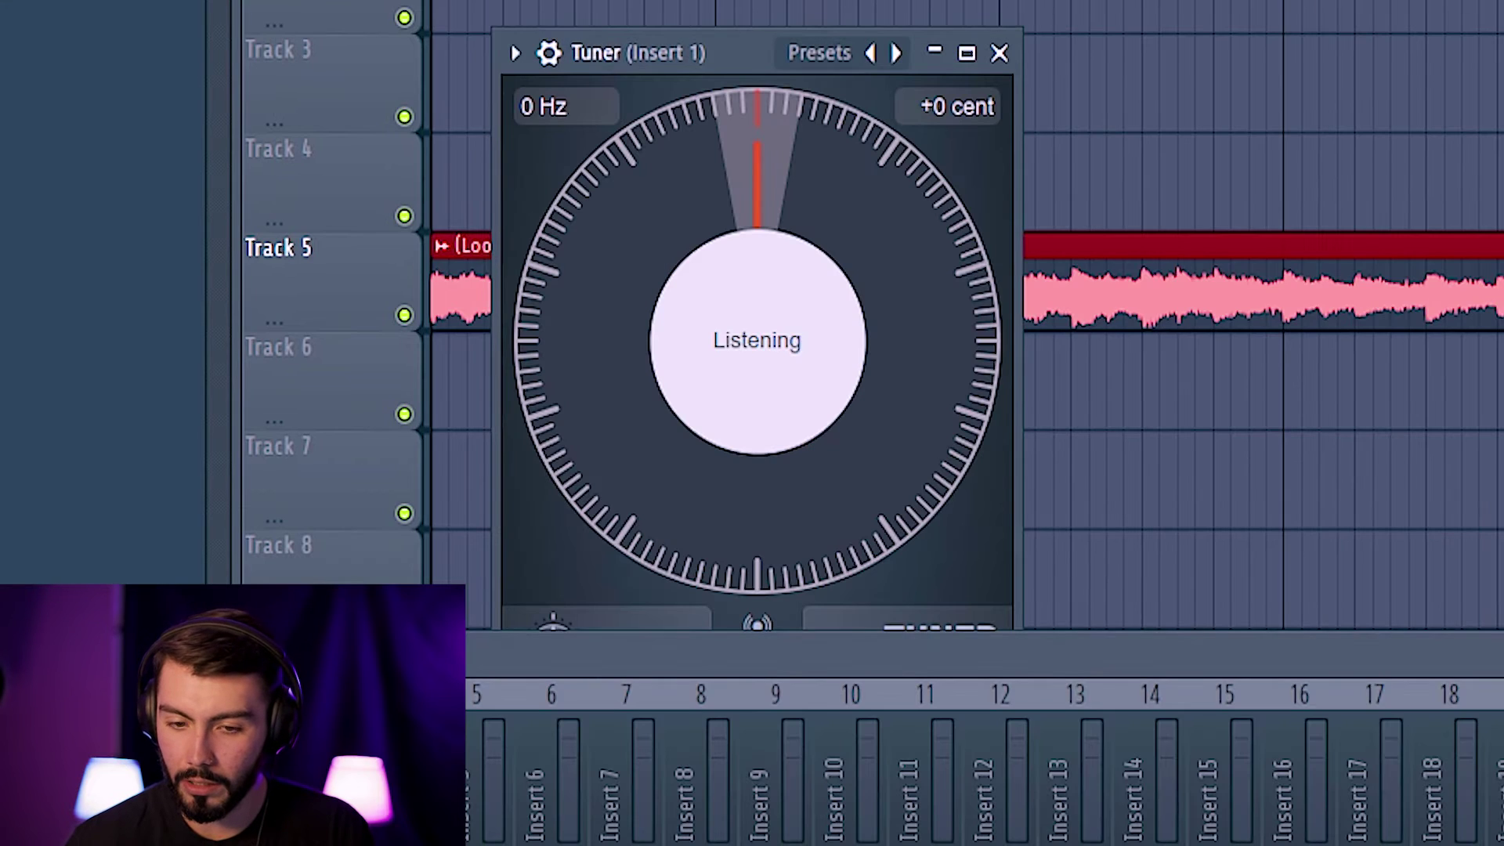
Play the loop to examine its pitch in the Tuner on Insert 1.
key(F9)
key(space)
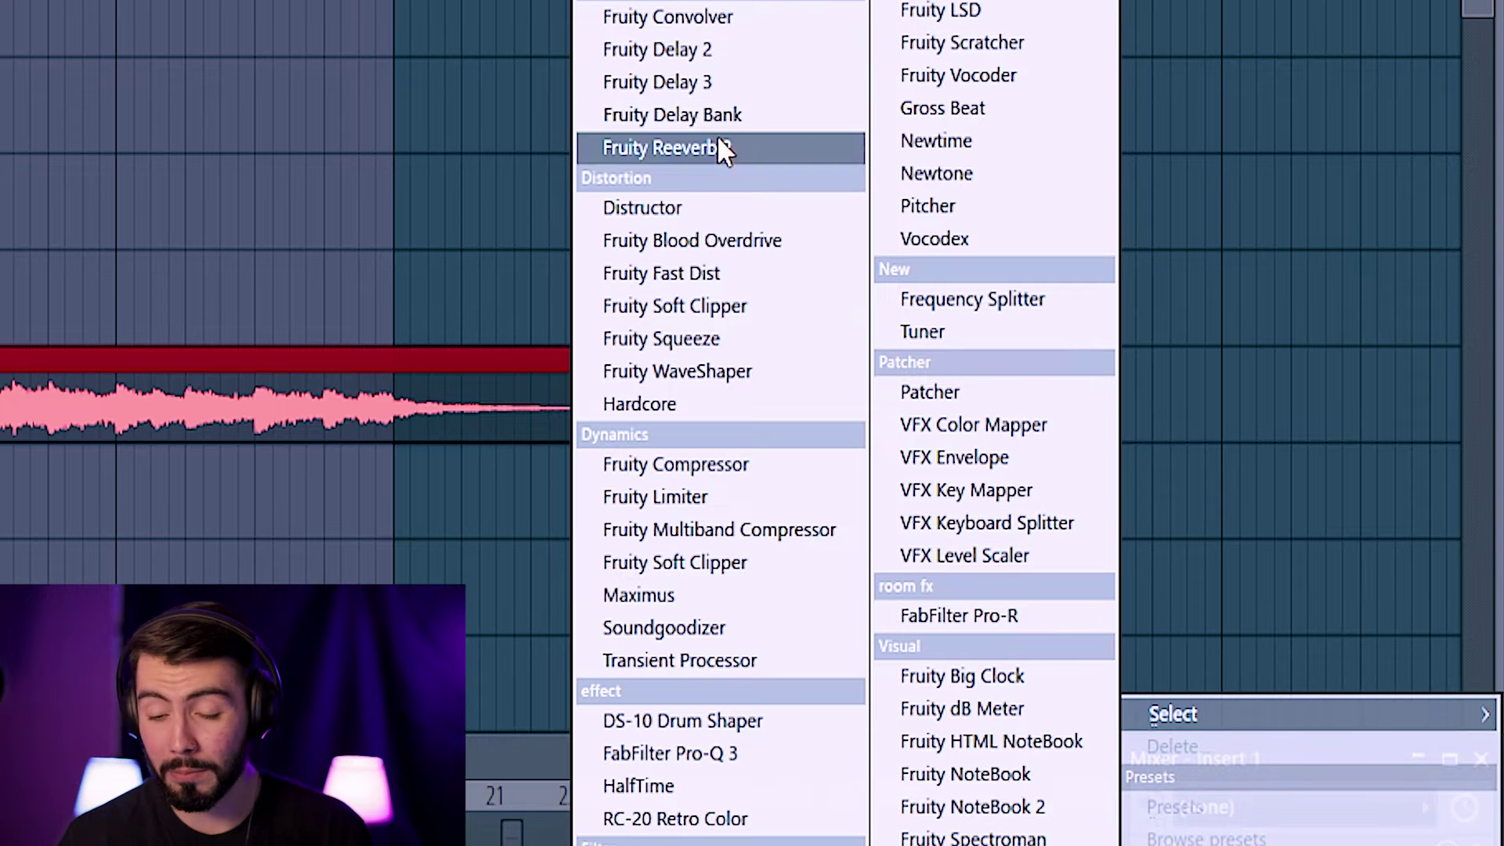
Add Frequency Splitter to Insert 1 and audition its presets in sequence, starting with Dual band 500Hz.
click(981, 304)
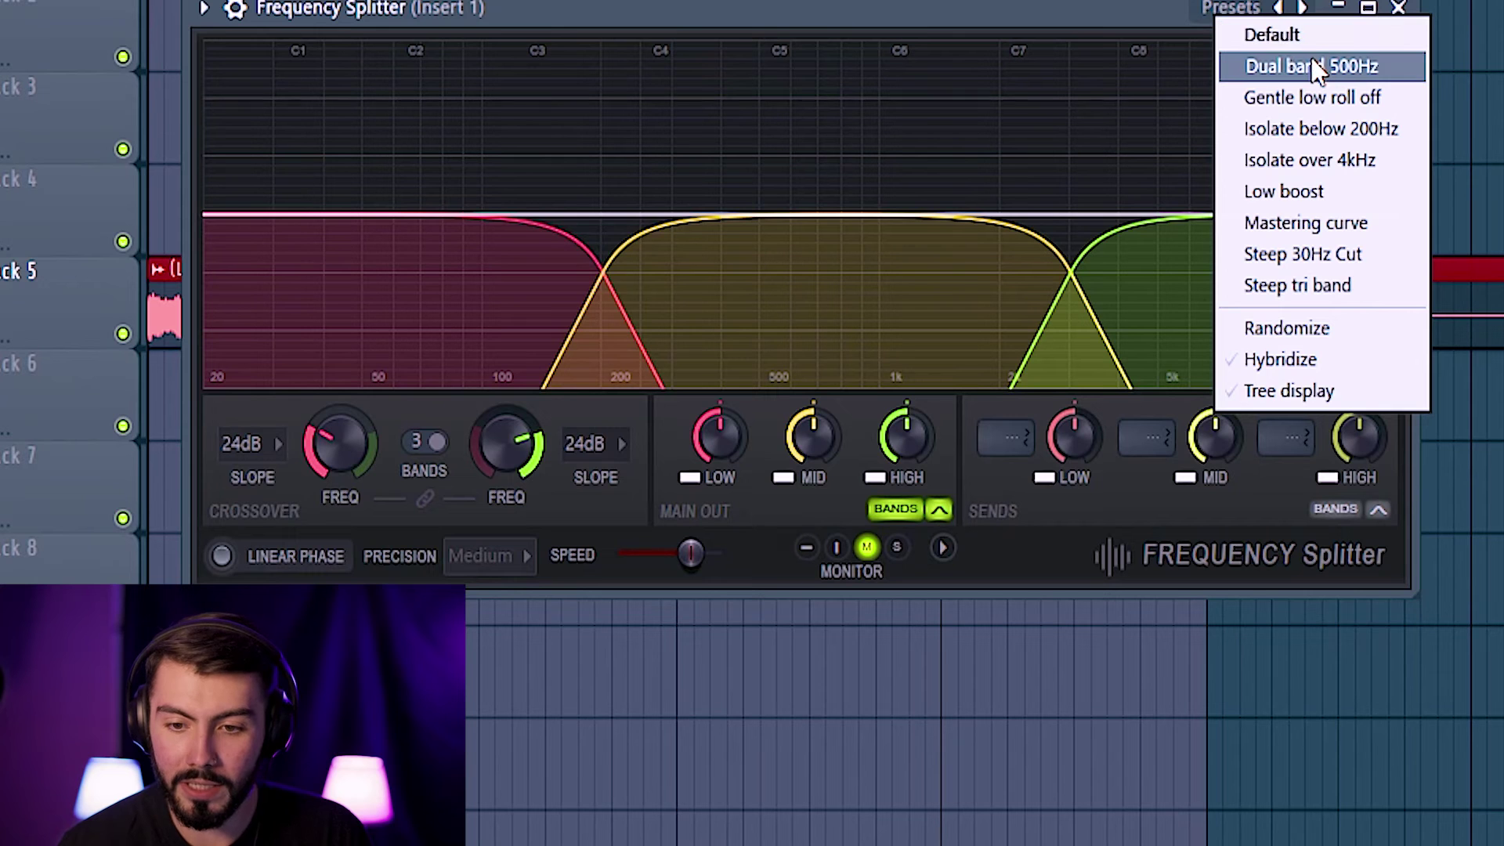
click(1320, 68)
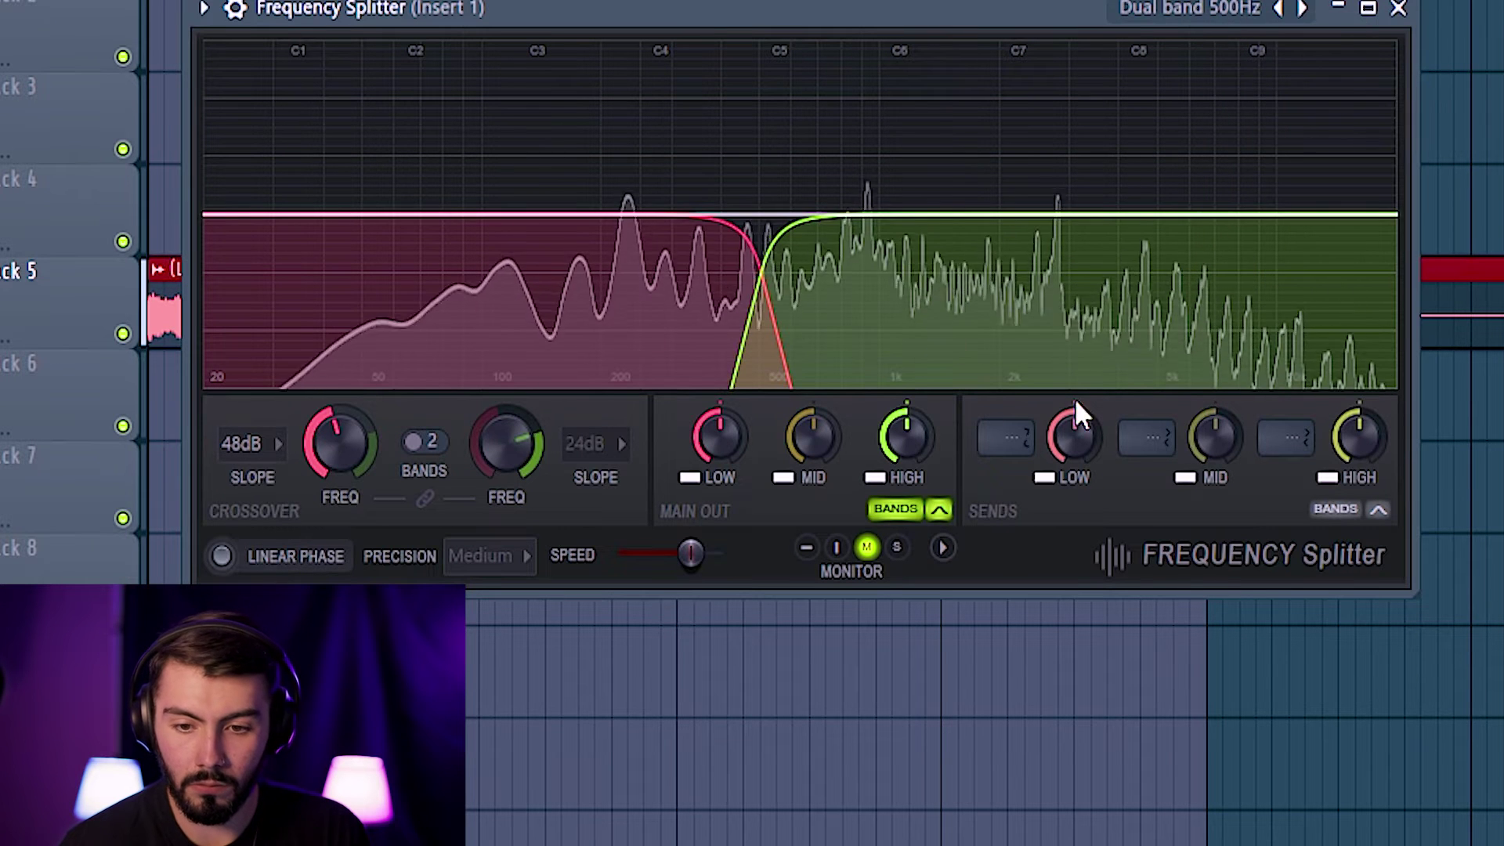
click(1316, 11)
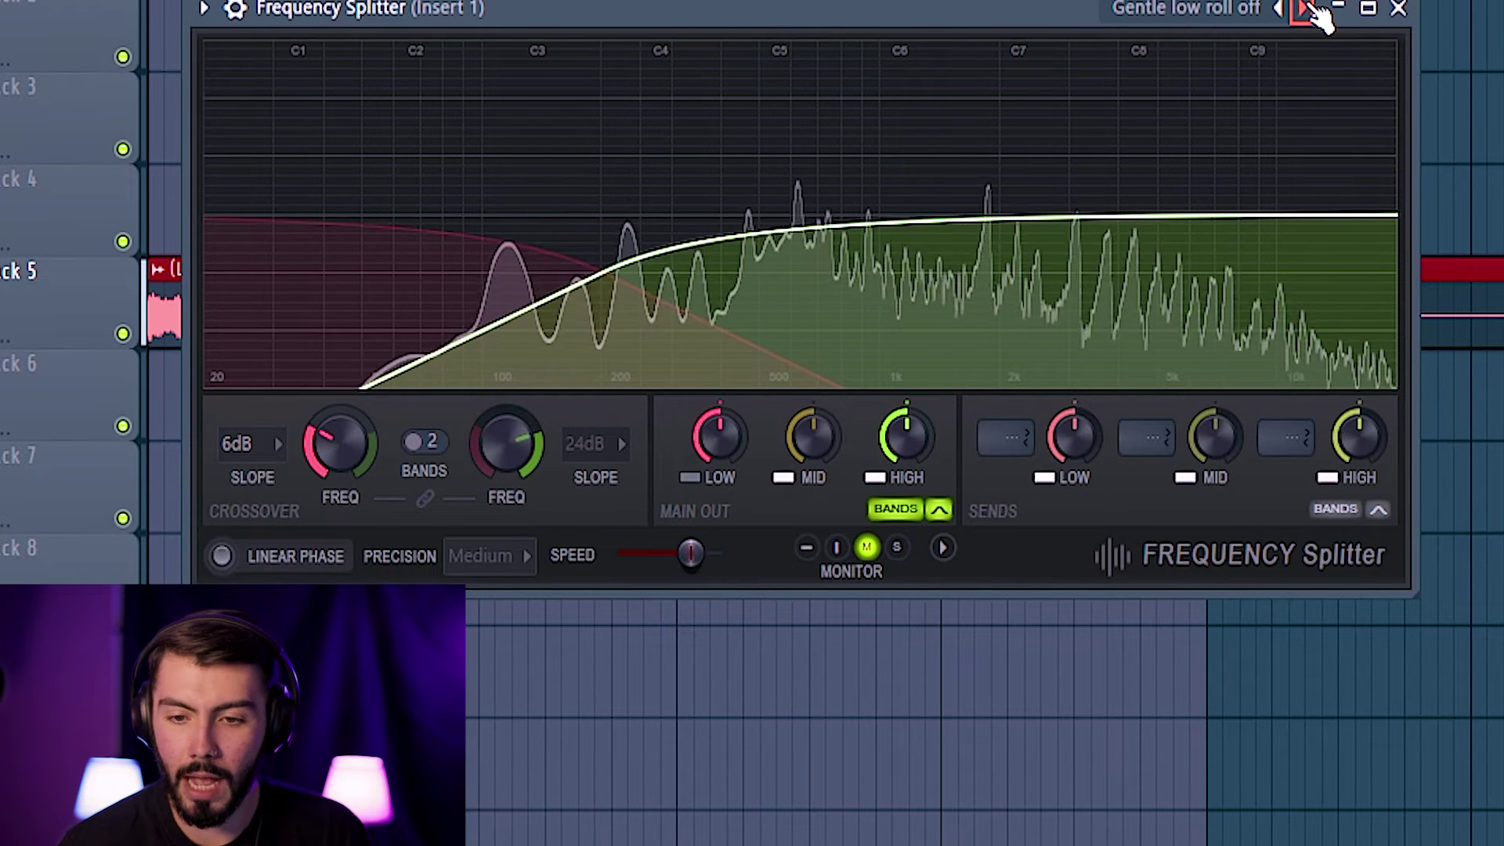
click(1316, 11)
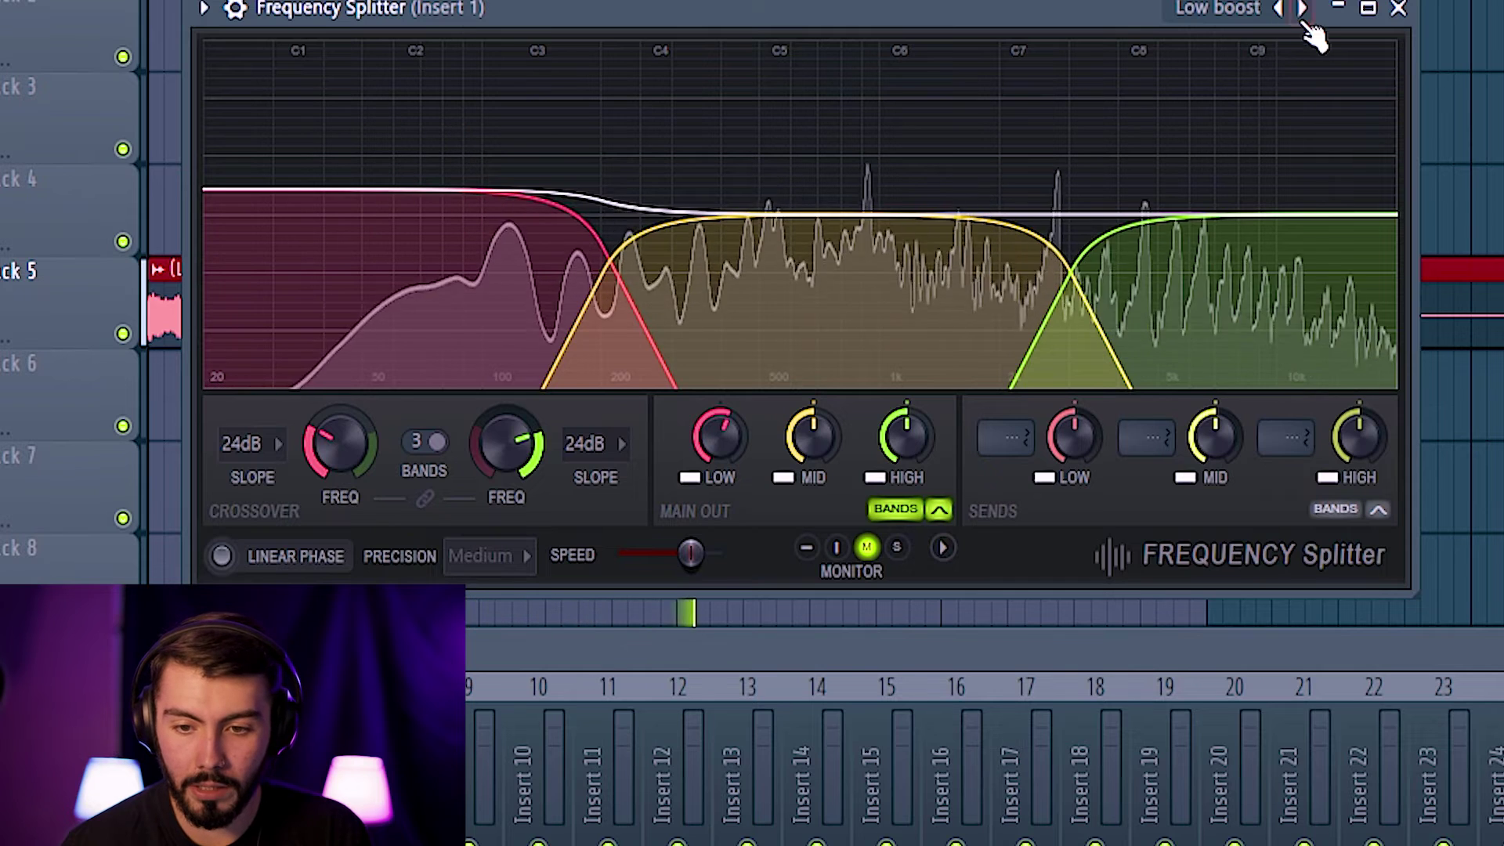
click(1301, 9)
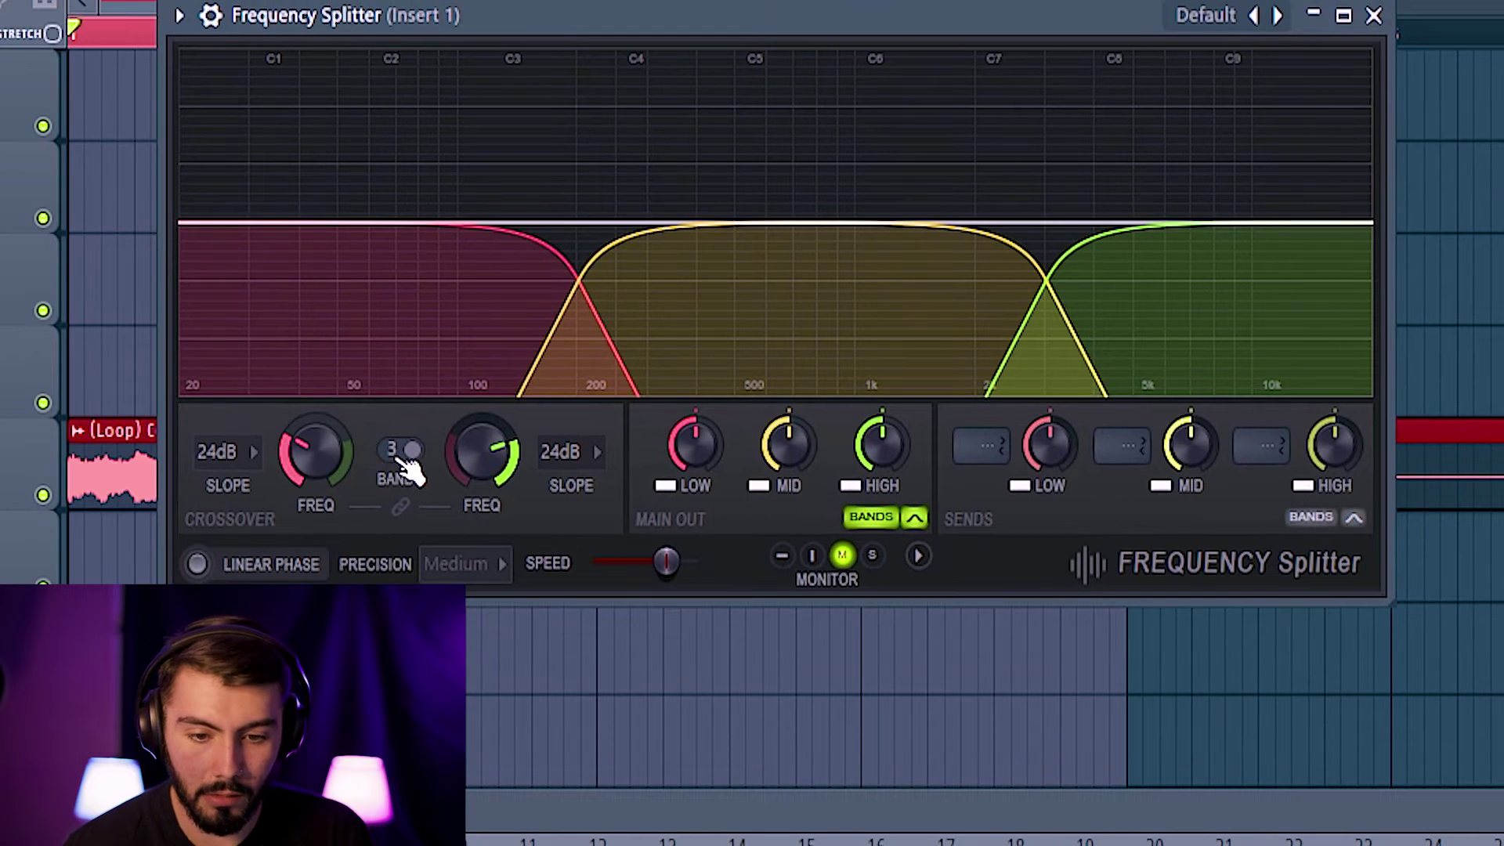
Try the splitter's two-band mode and return to three bands, and try lowering the mid and raising the high output level.
click(408, 467)
click(409, 467)
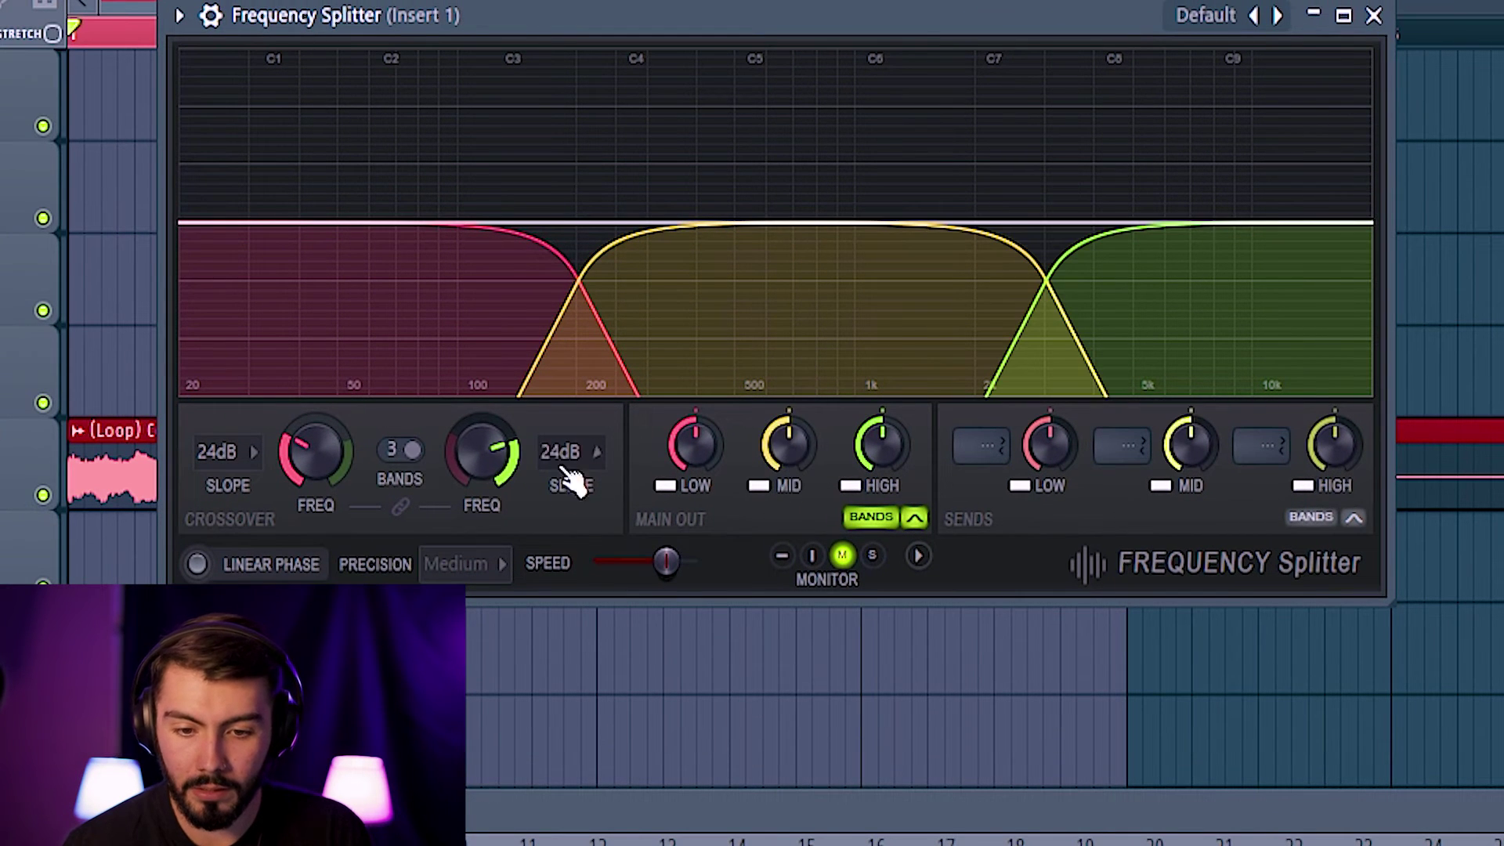
drag(780, 392, 780, 462)
mouse_move(881, 451)
mouse_down()
mouse_move(881, 423)
mouse_move(885, 477)
mouse_up()
right_click(885, 477)
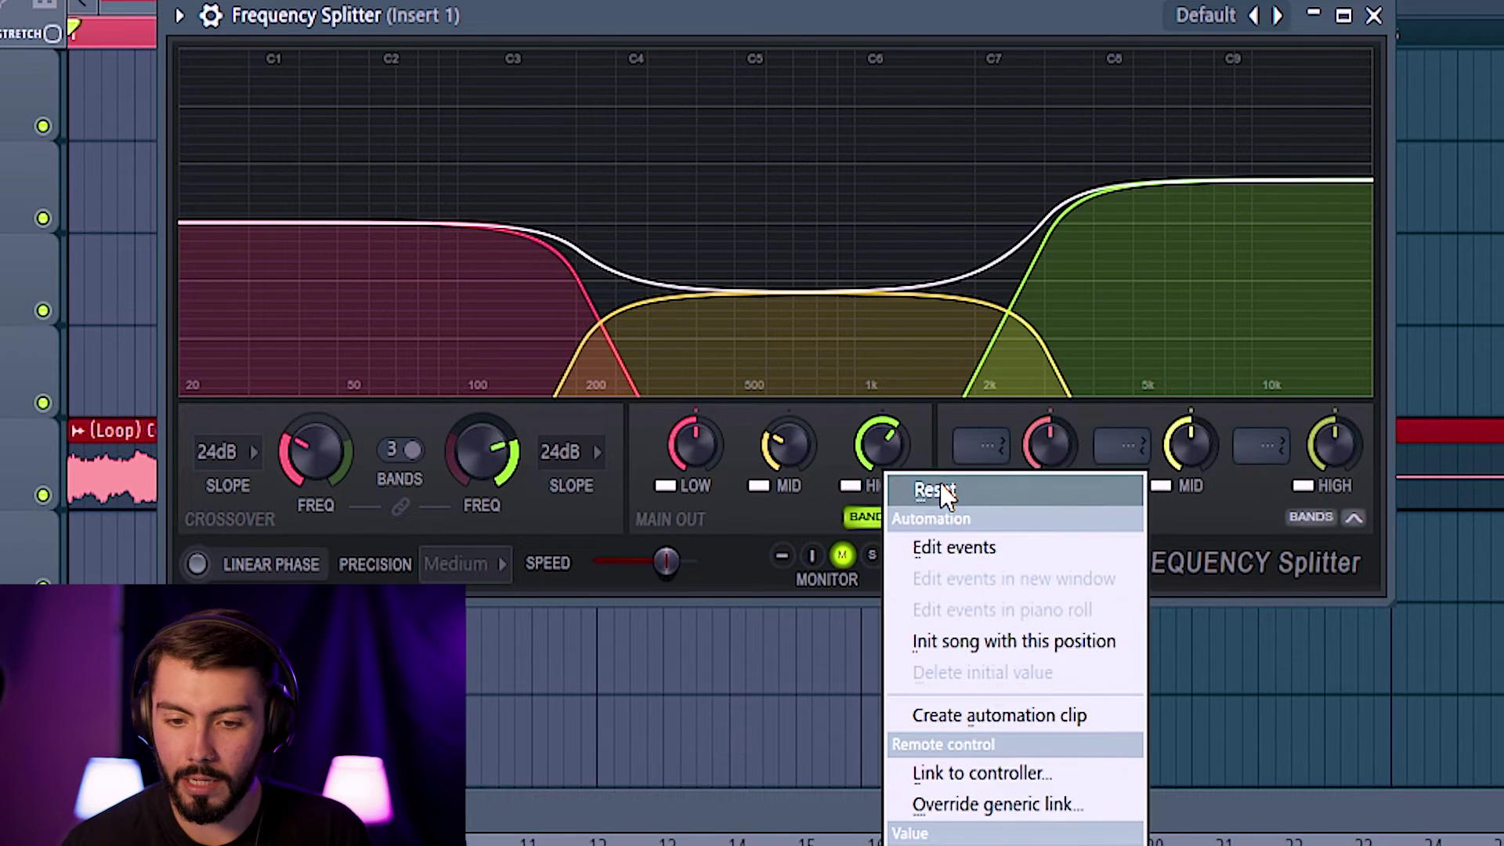
click(935, 487)
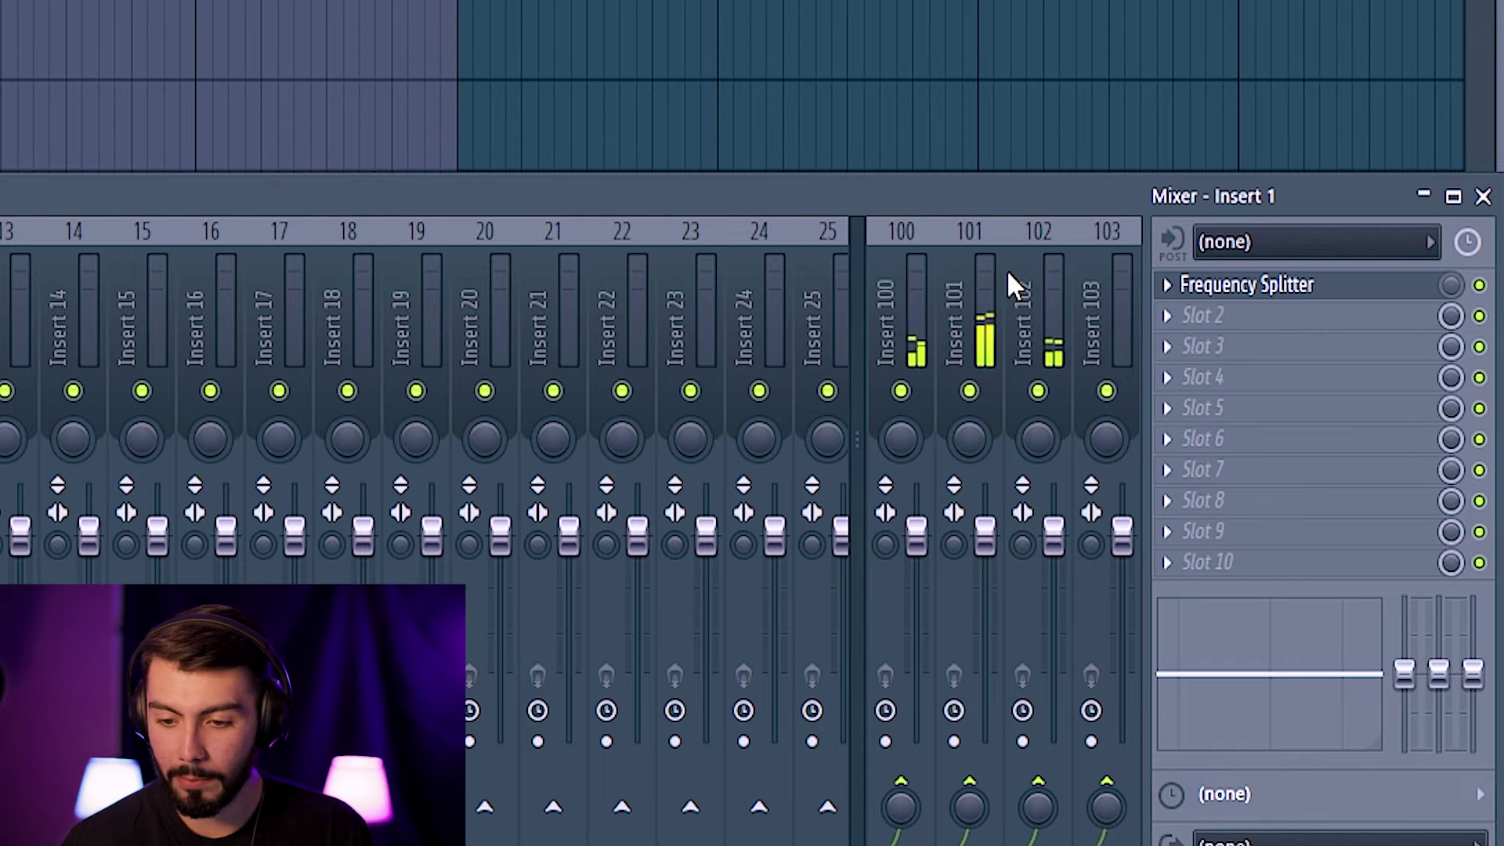
Audition the high, mid and low bands one at a time by muting the other two among Inserts 100, 101 and 102.
click(901, 391)
click(969, 390)
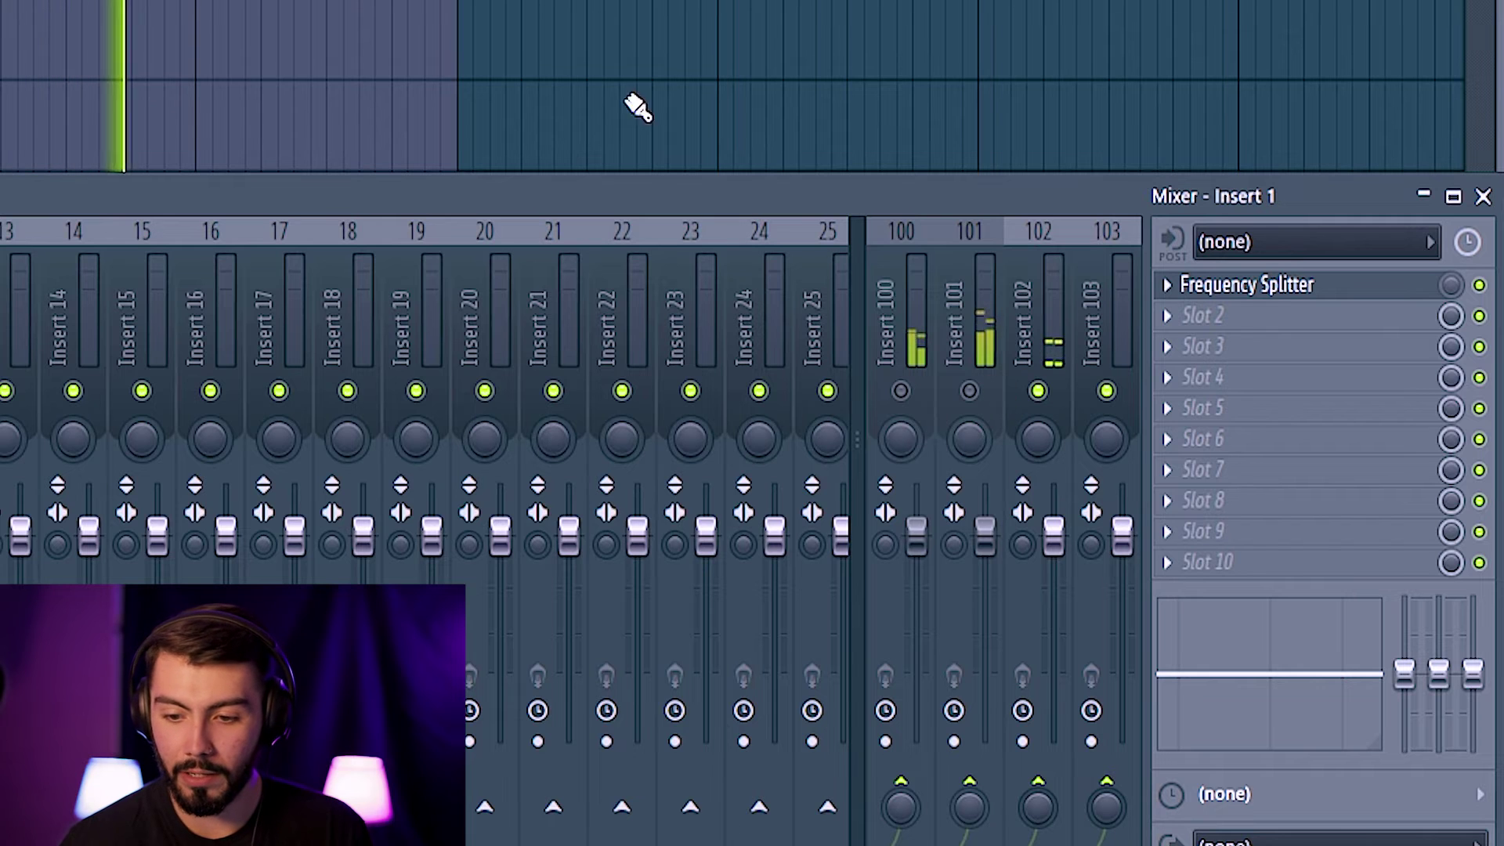
click(969, 391)
click(1037, 391)
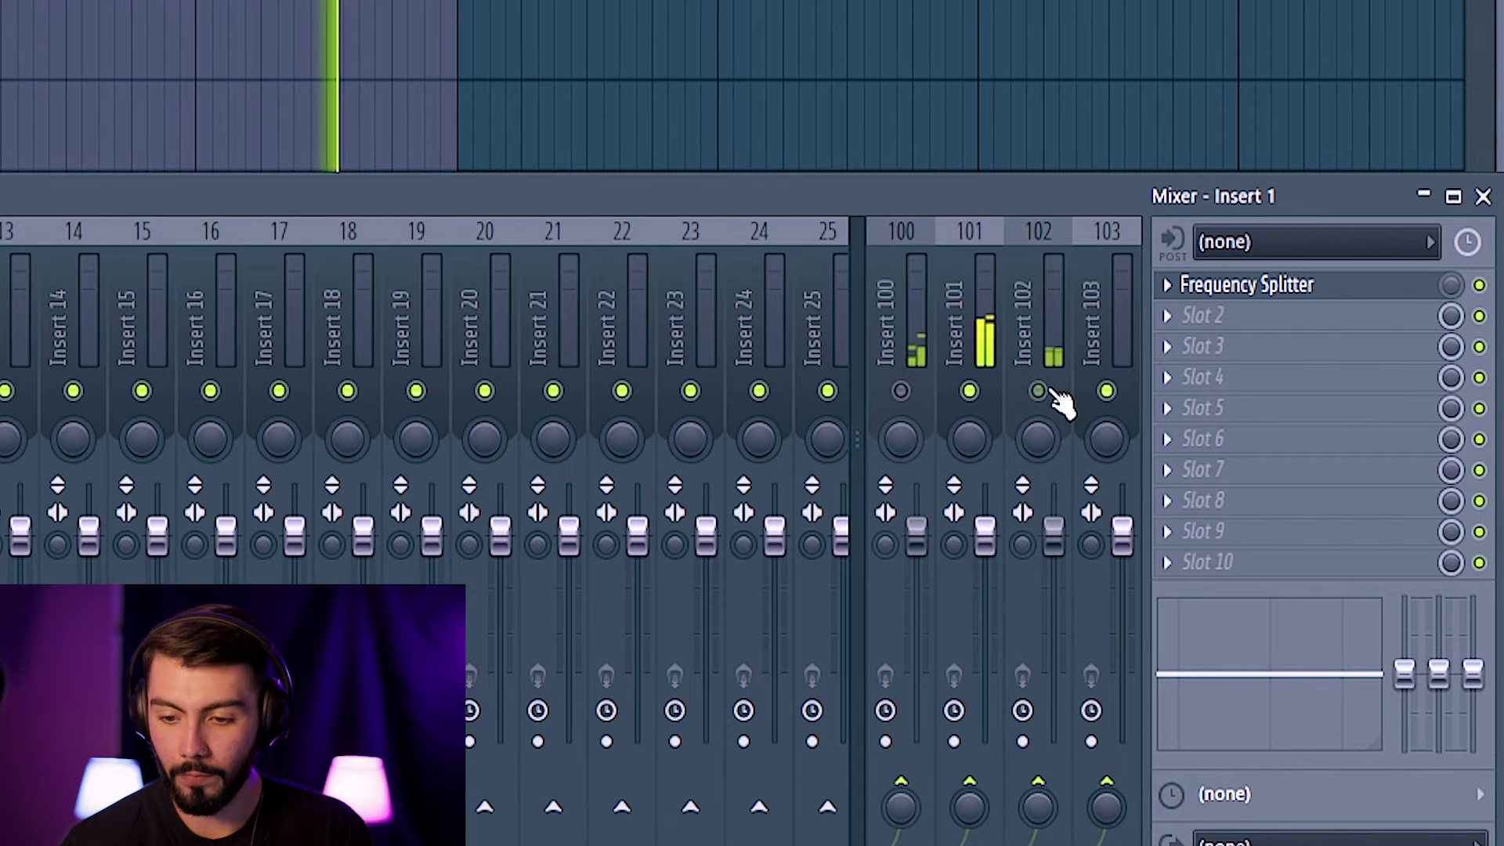
click(901, 391)
click(969, 391)
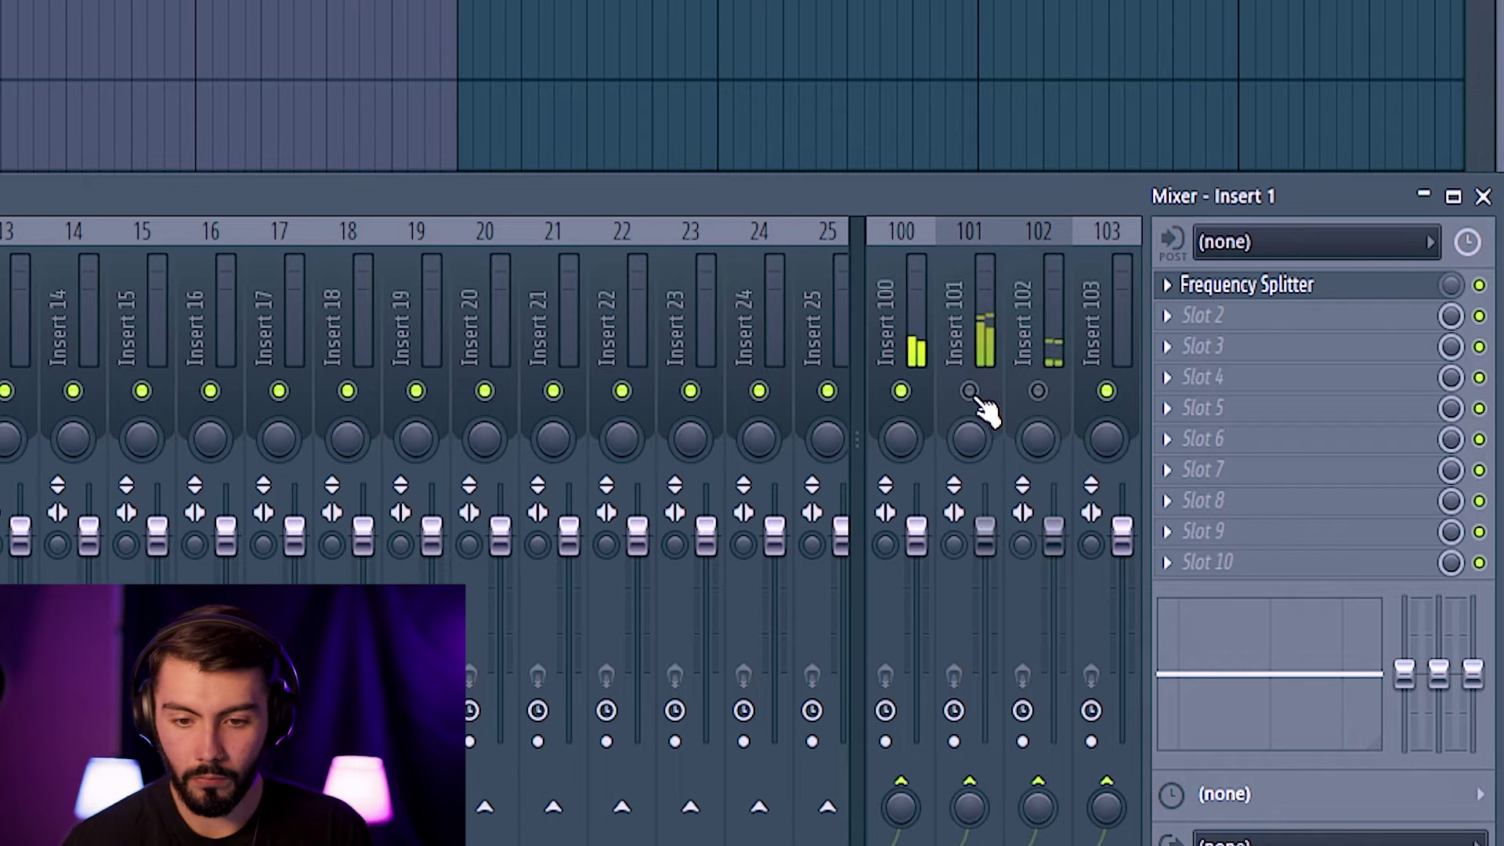
click(1037, 391)
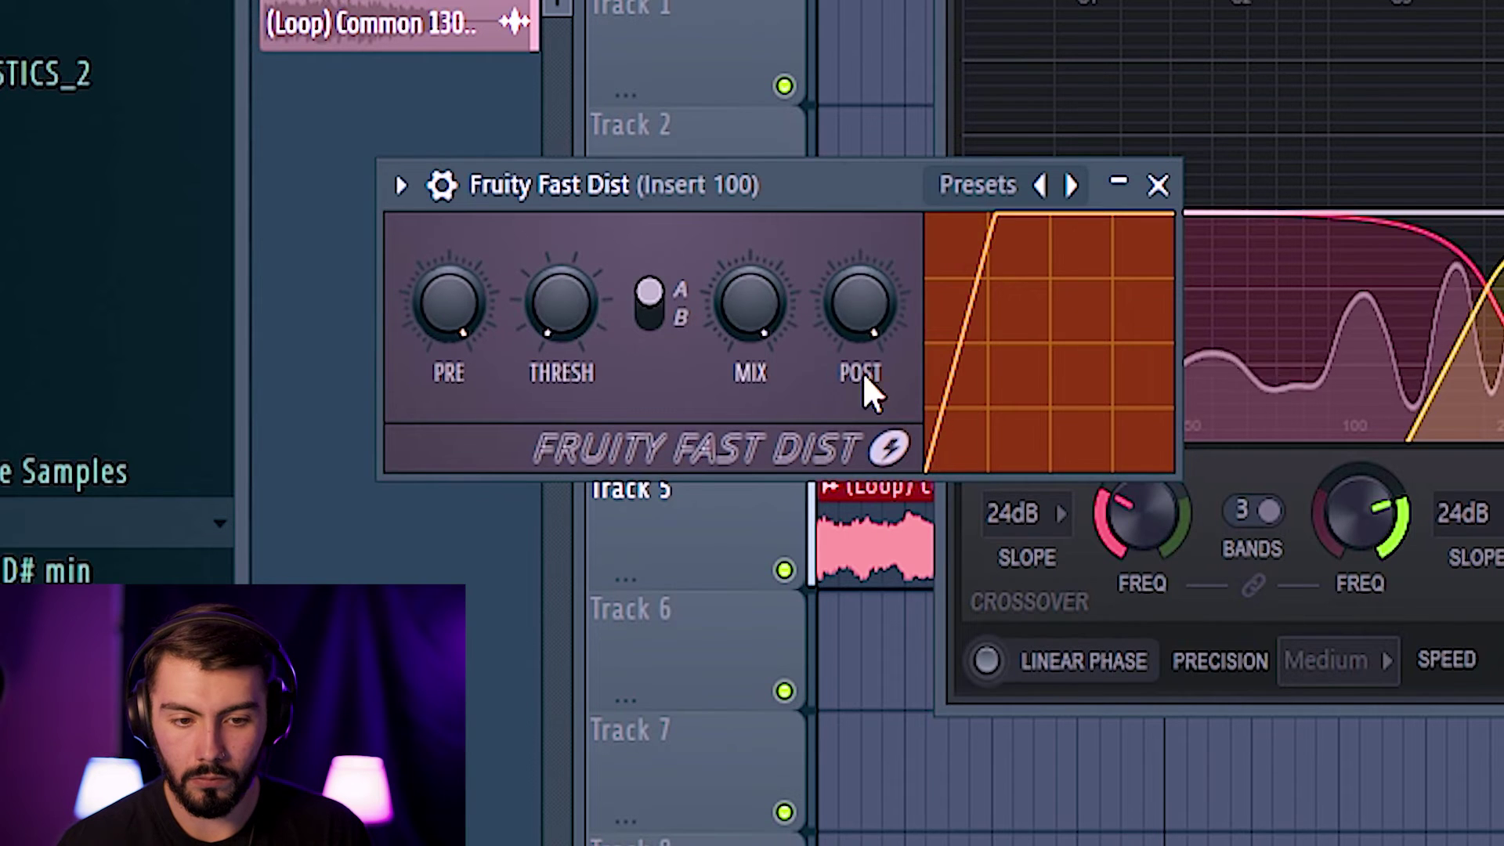
Lower the threshold of Fruity Fast Dist on Insert 100 to distort the low band.
drag(553, 309, 553, 376)
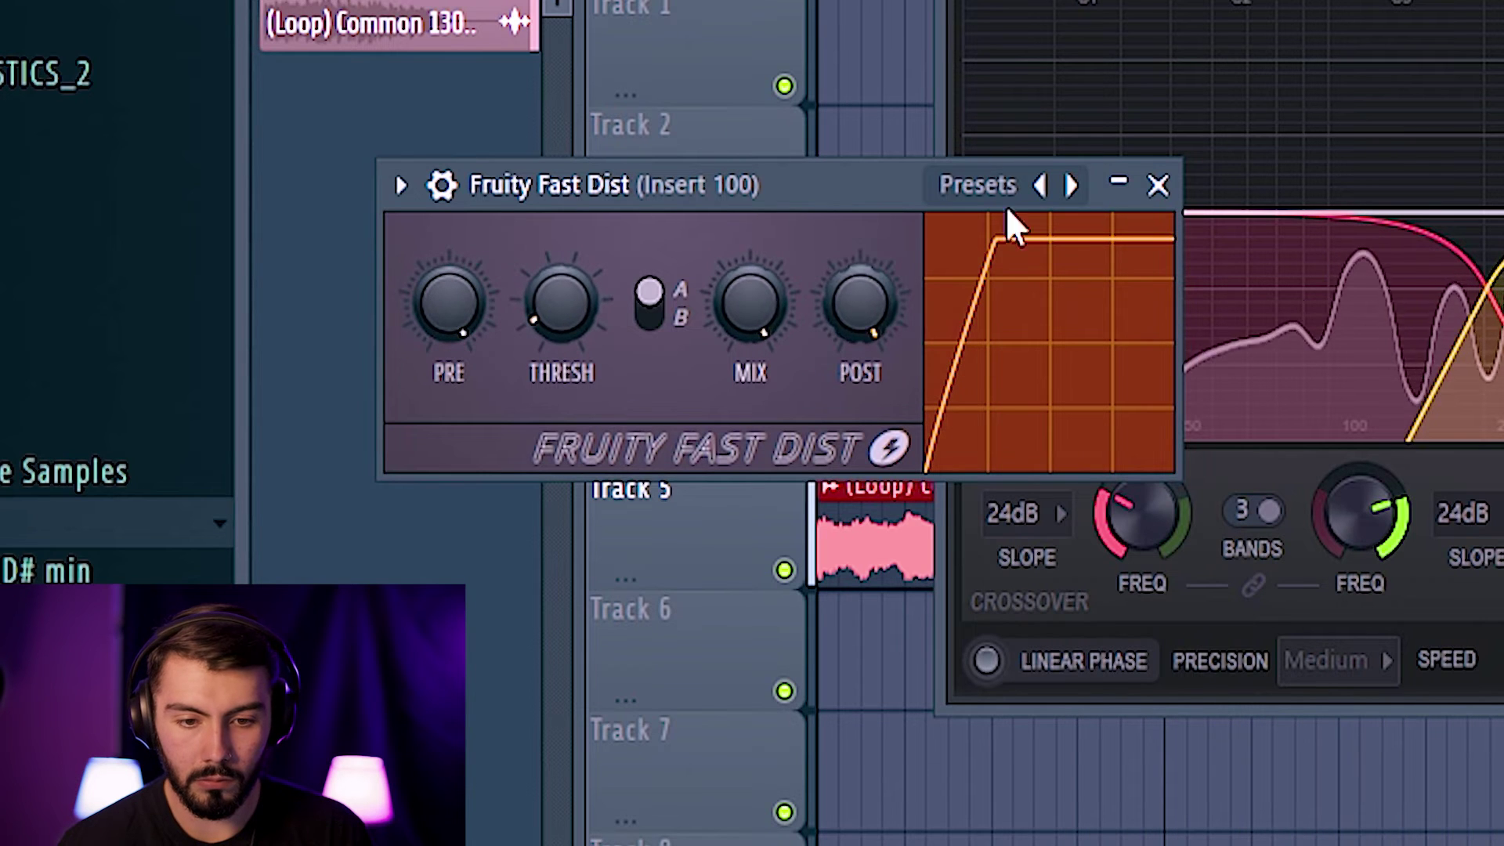
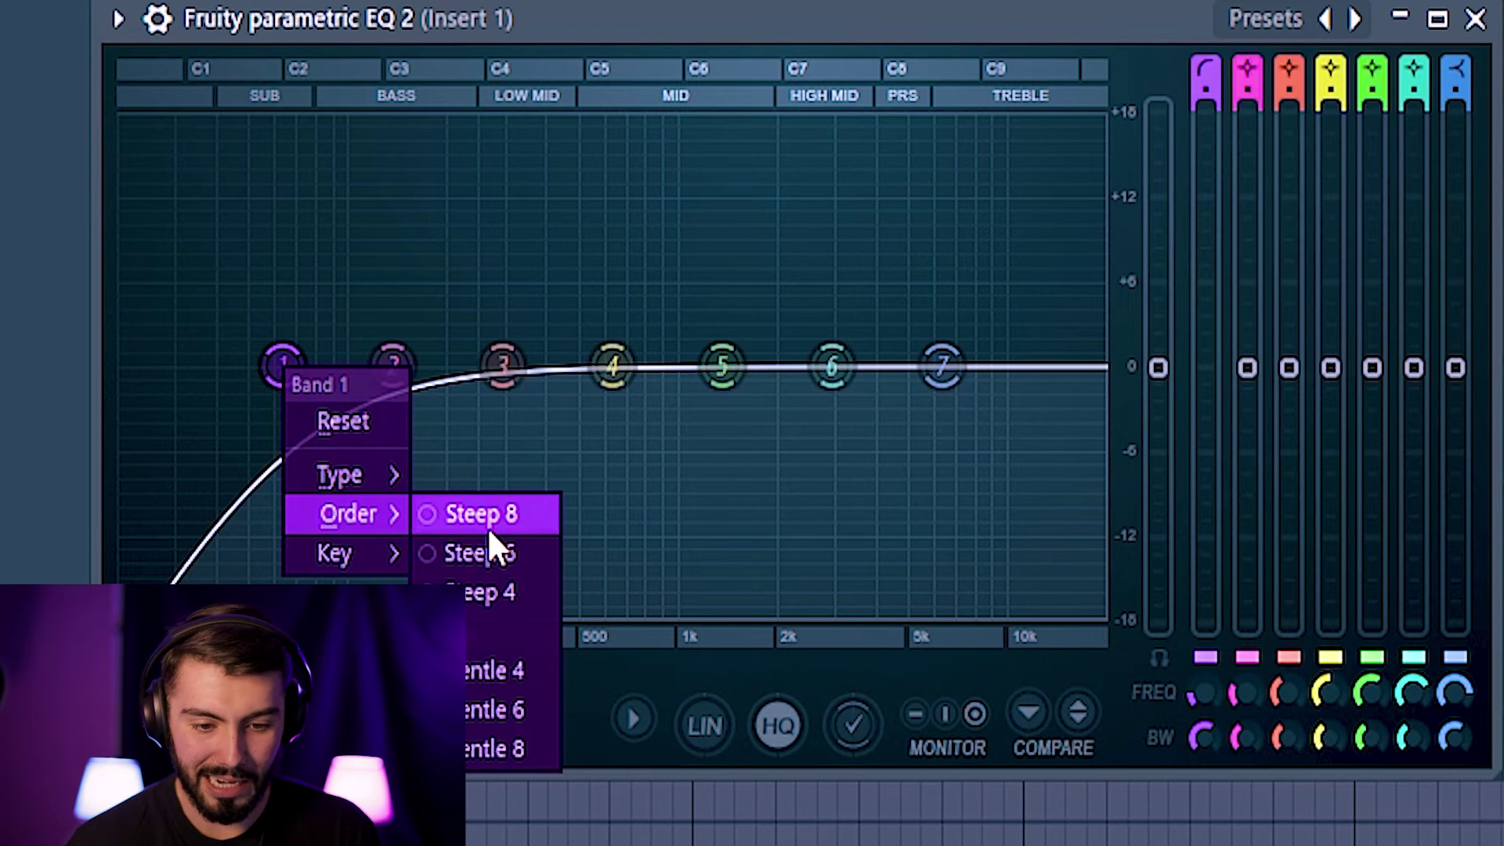
In Insert 1's Parametric EQ 2, set band 1 to Steep 8 order, lower its cutoff frequency, and boost band 3.
click(487, 521)
drag(283, 365, 173, 365)
drag(502, 365, 499, 291)
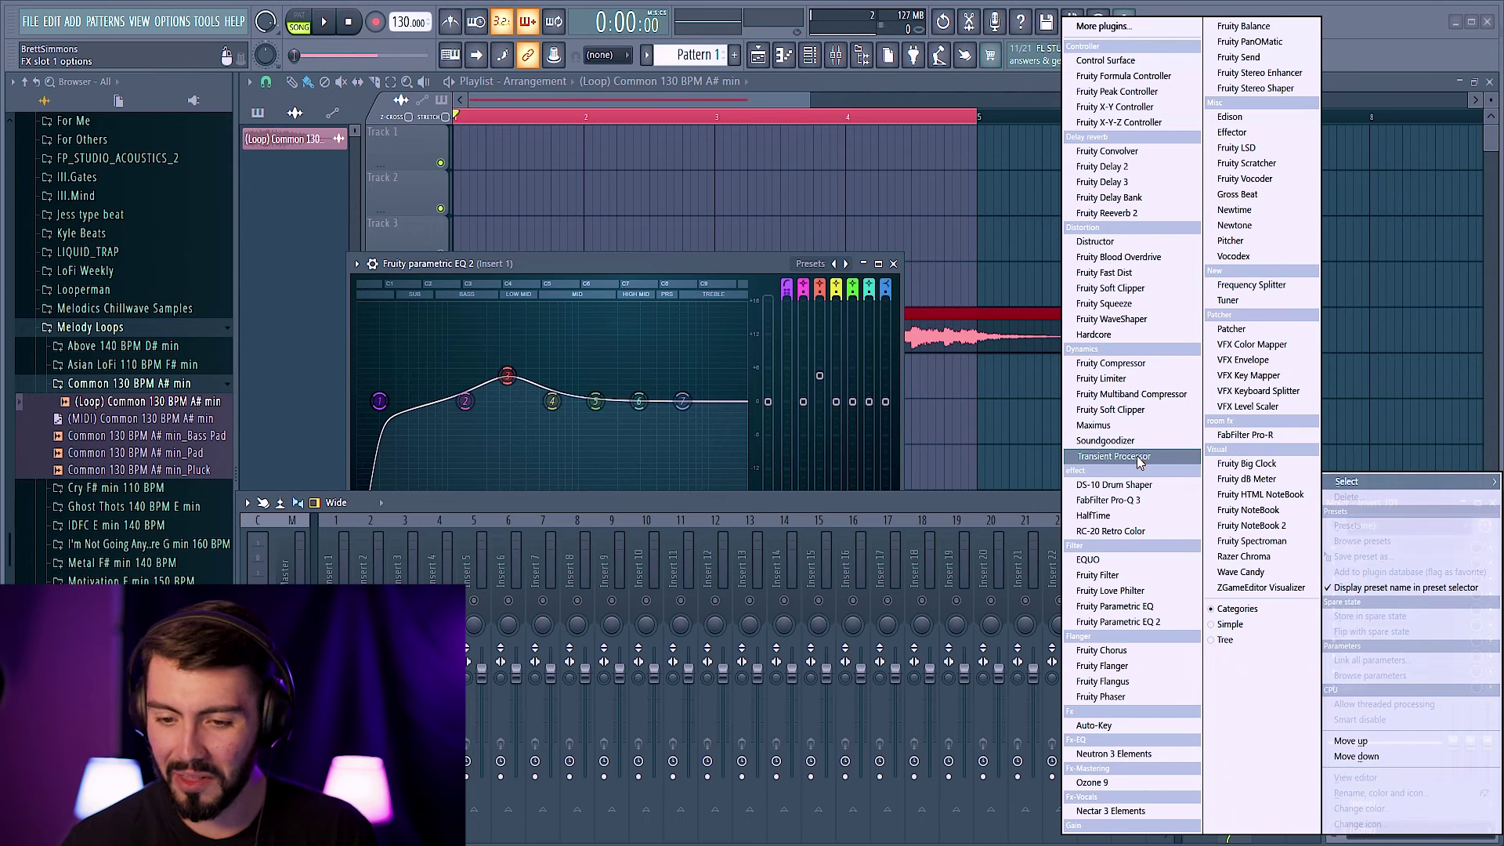
Add Transient Processor to Insert 101 and adjust its split frequency.
click(1113, 456)
drag(590, 239, 783, 129)
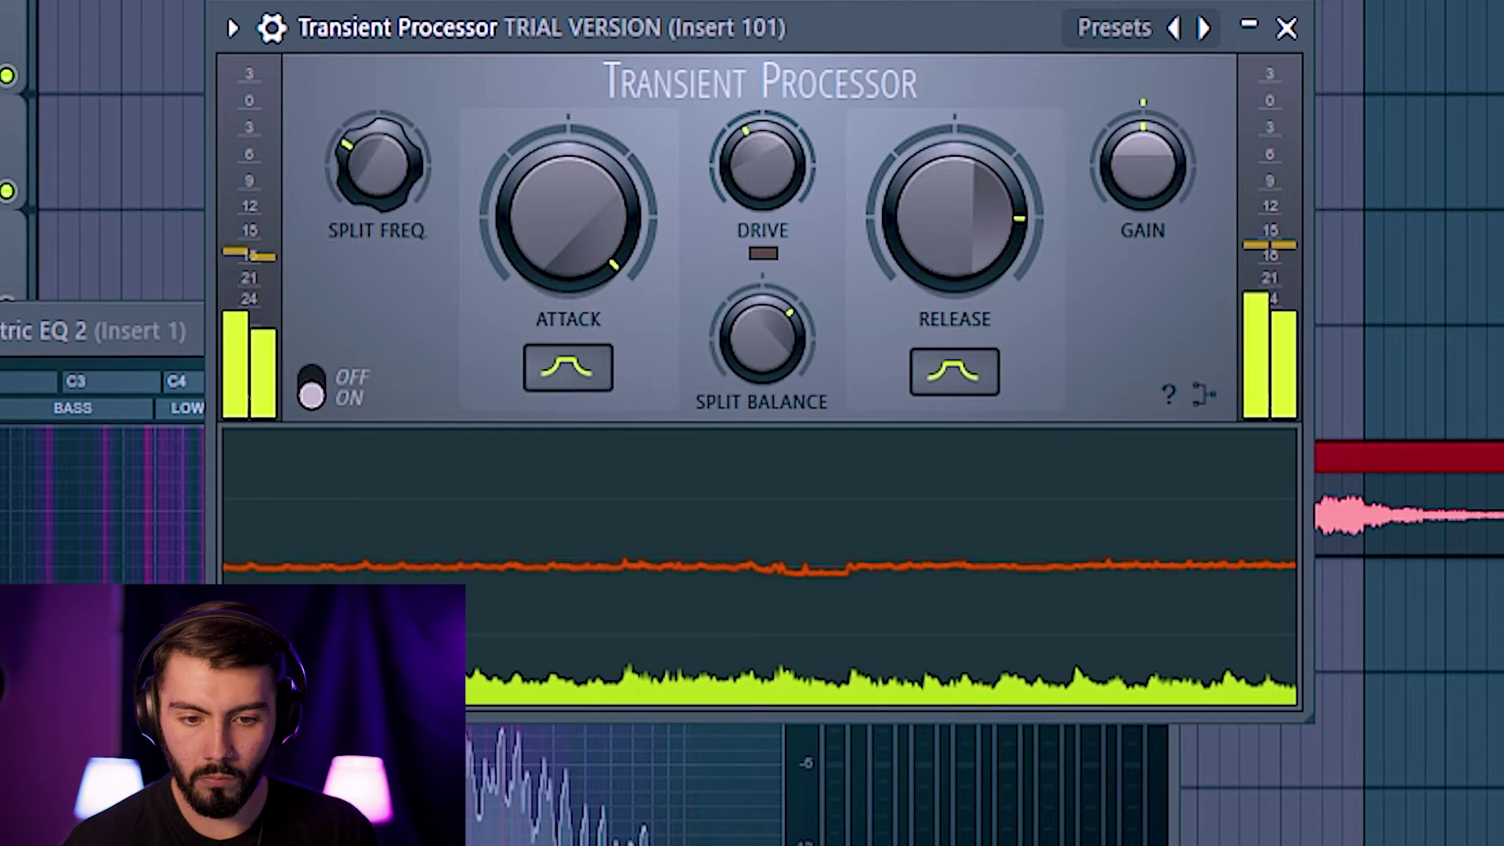
mouse_move(377, 163)
mouse_down()
mouse_move(378, 117)
mouse_move(378, 163)
mouse_up()
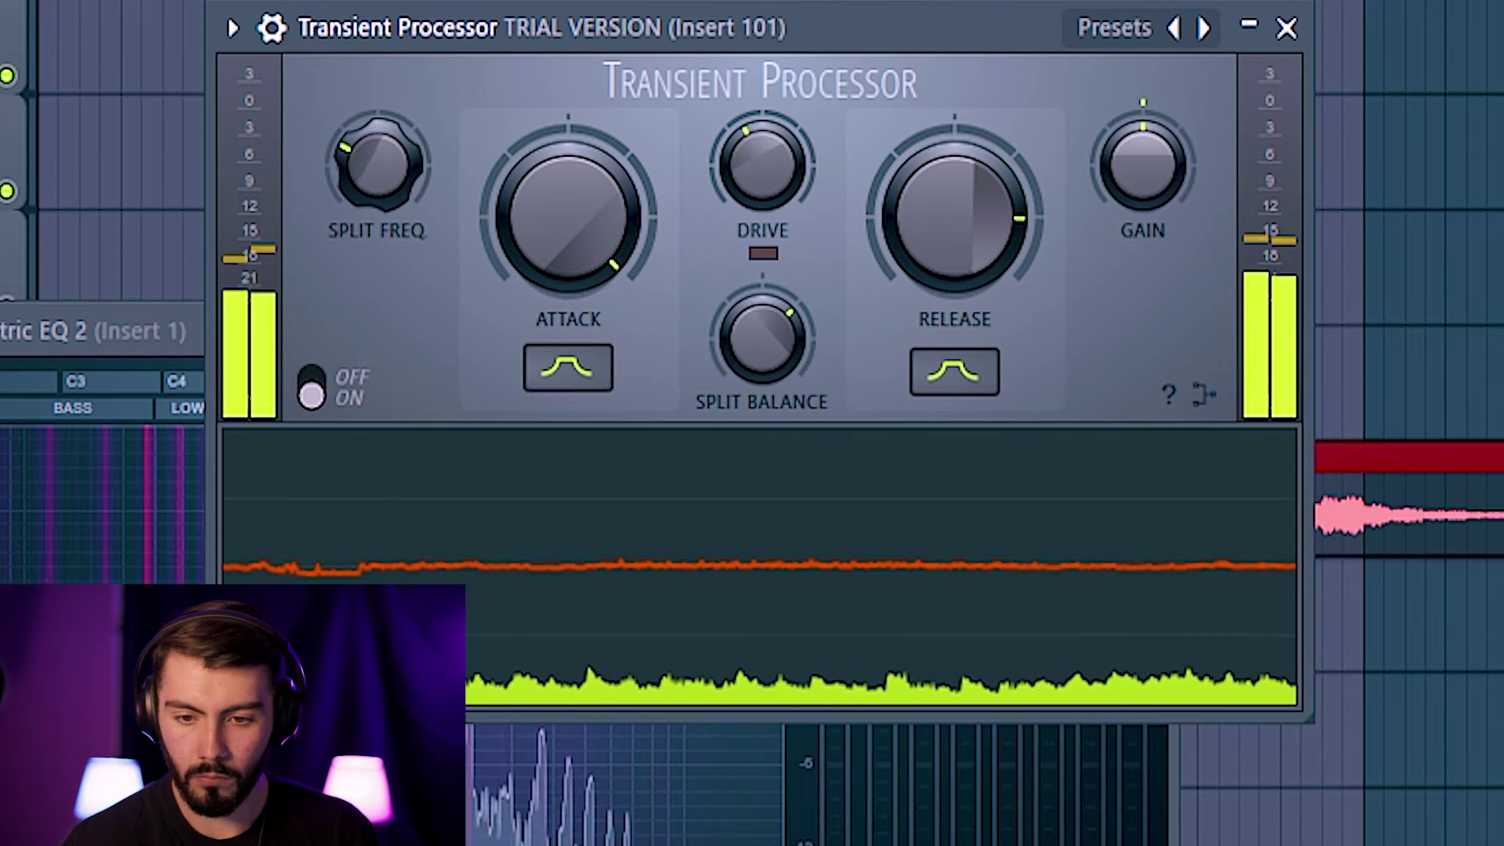
click(1286, 29)
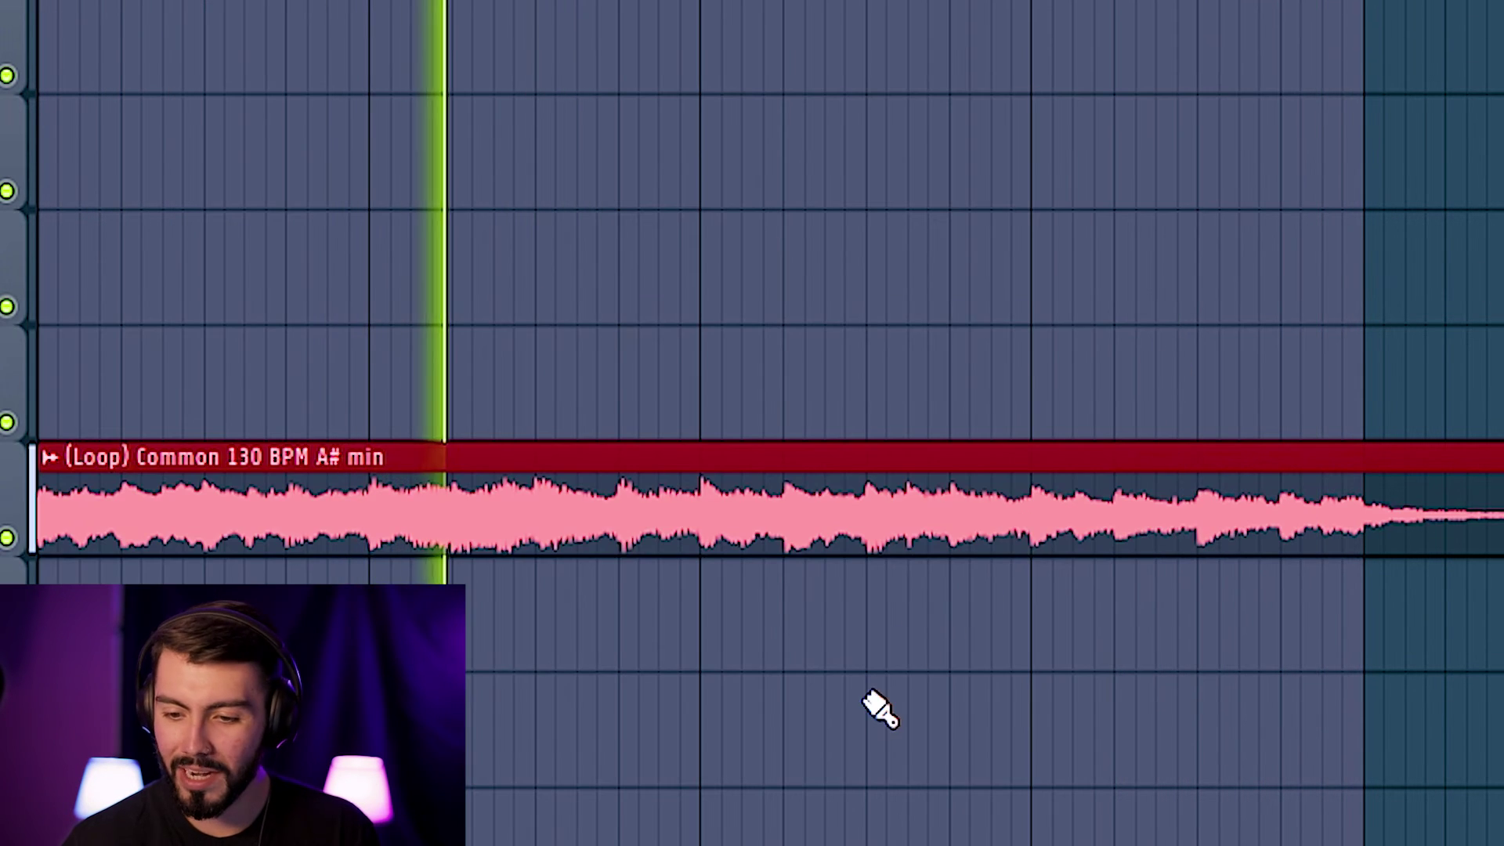
scroll(645, 683, down, 2)
scroll(623, 607, up, 1)
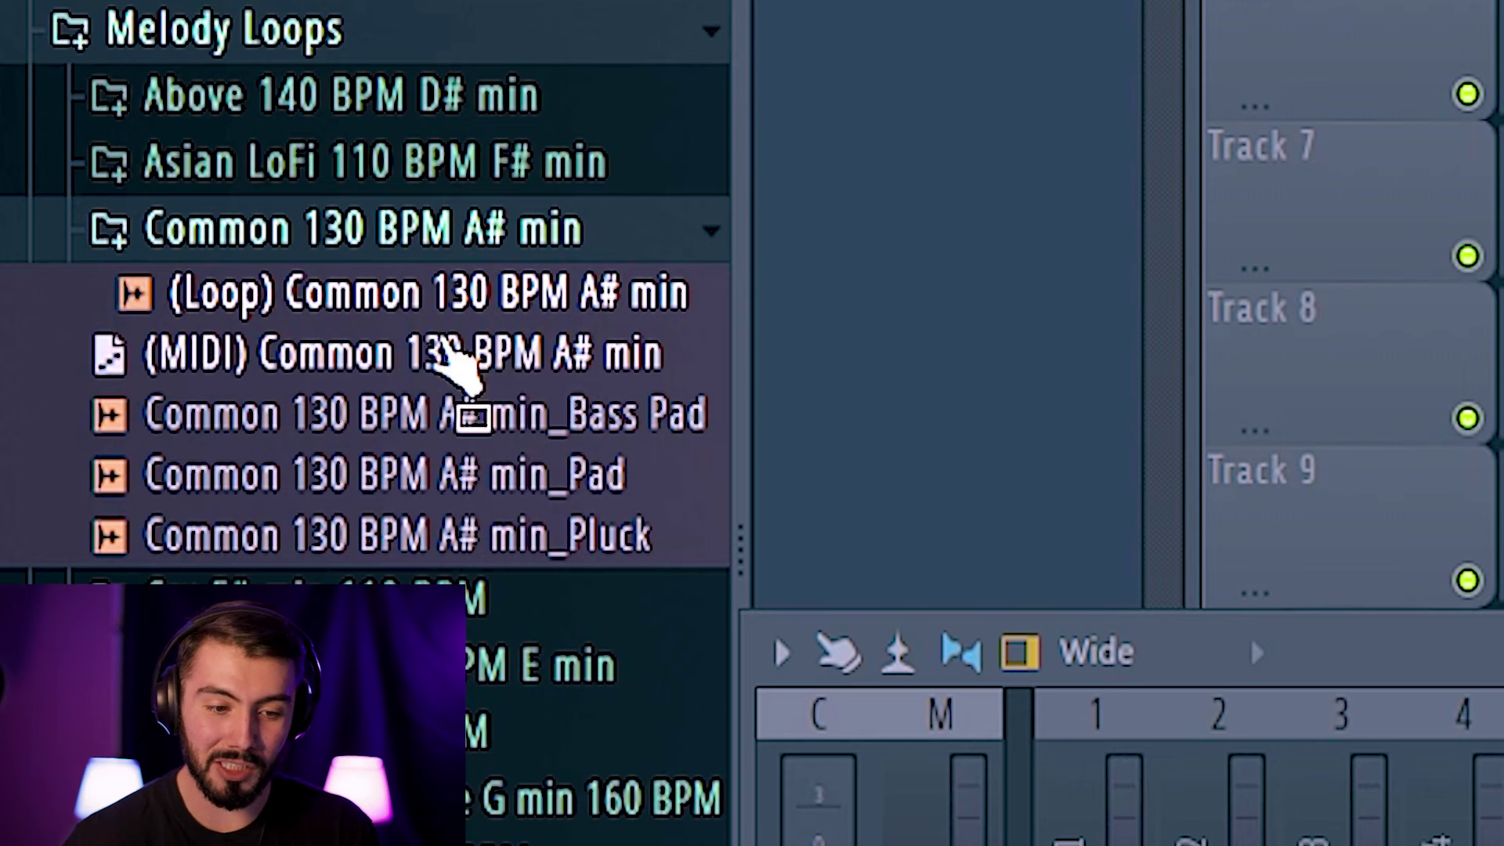
drag(435, 342, 383, 443)
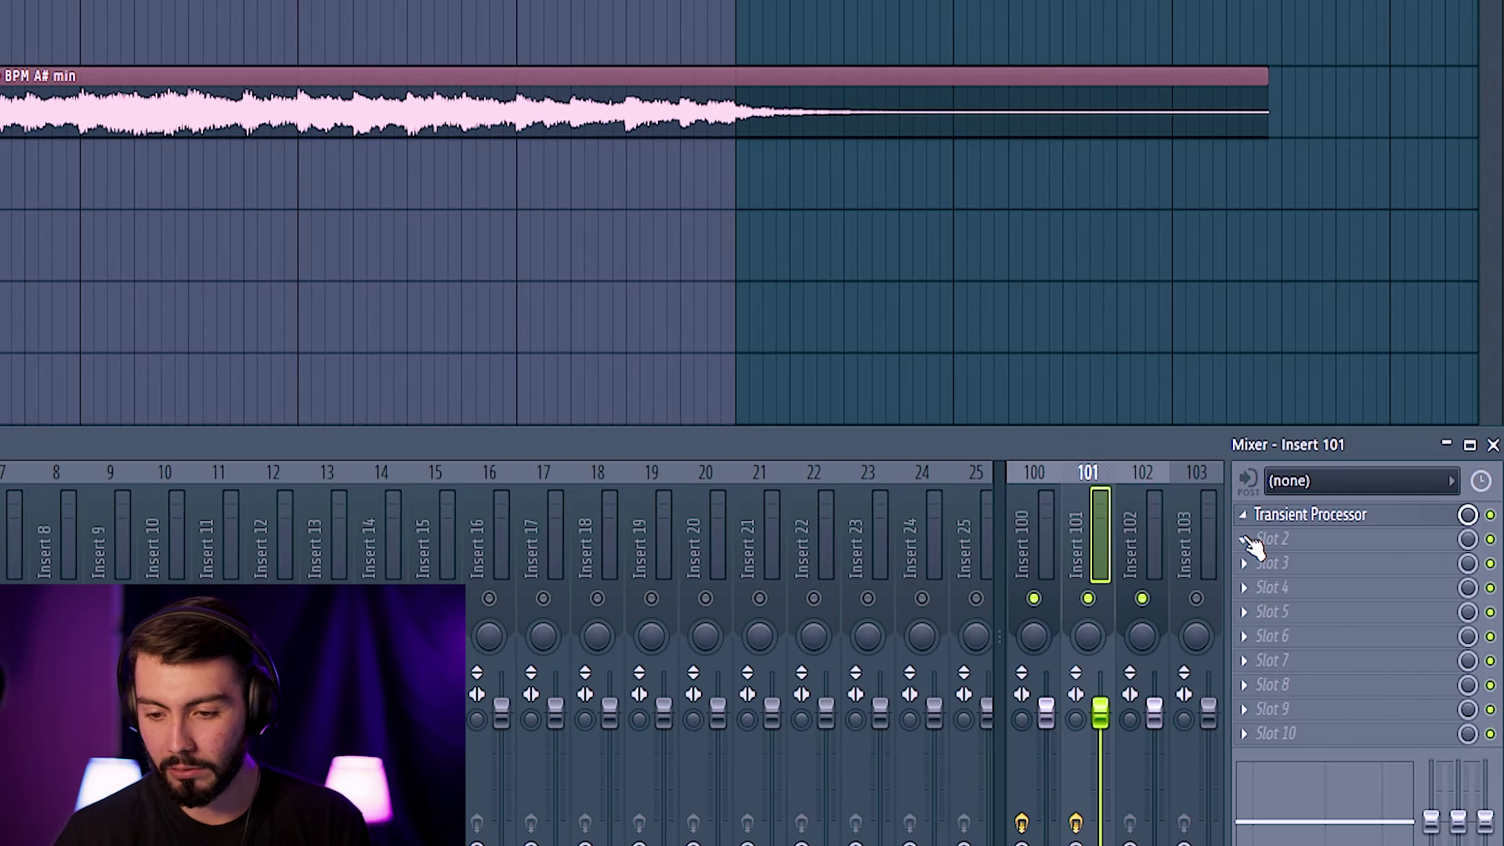
Add FabFilter Pro-R to slot 2 of Insert 101 and a Fruity Delay effect to Insert 102.
click(1246, 541)
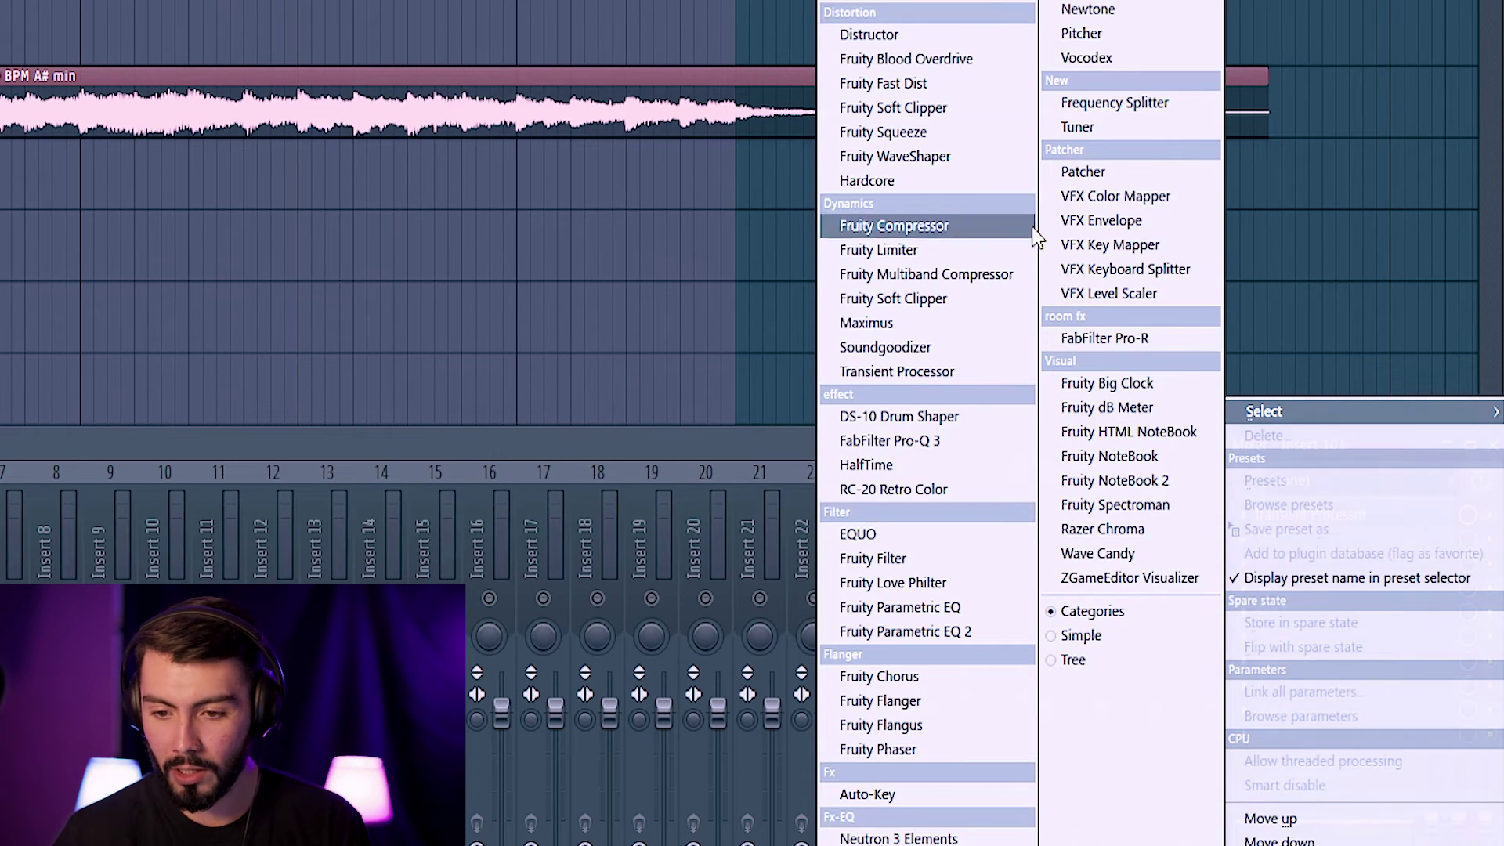
click(1120, 347)
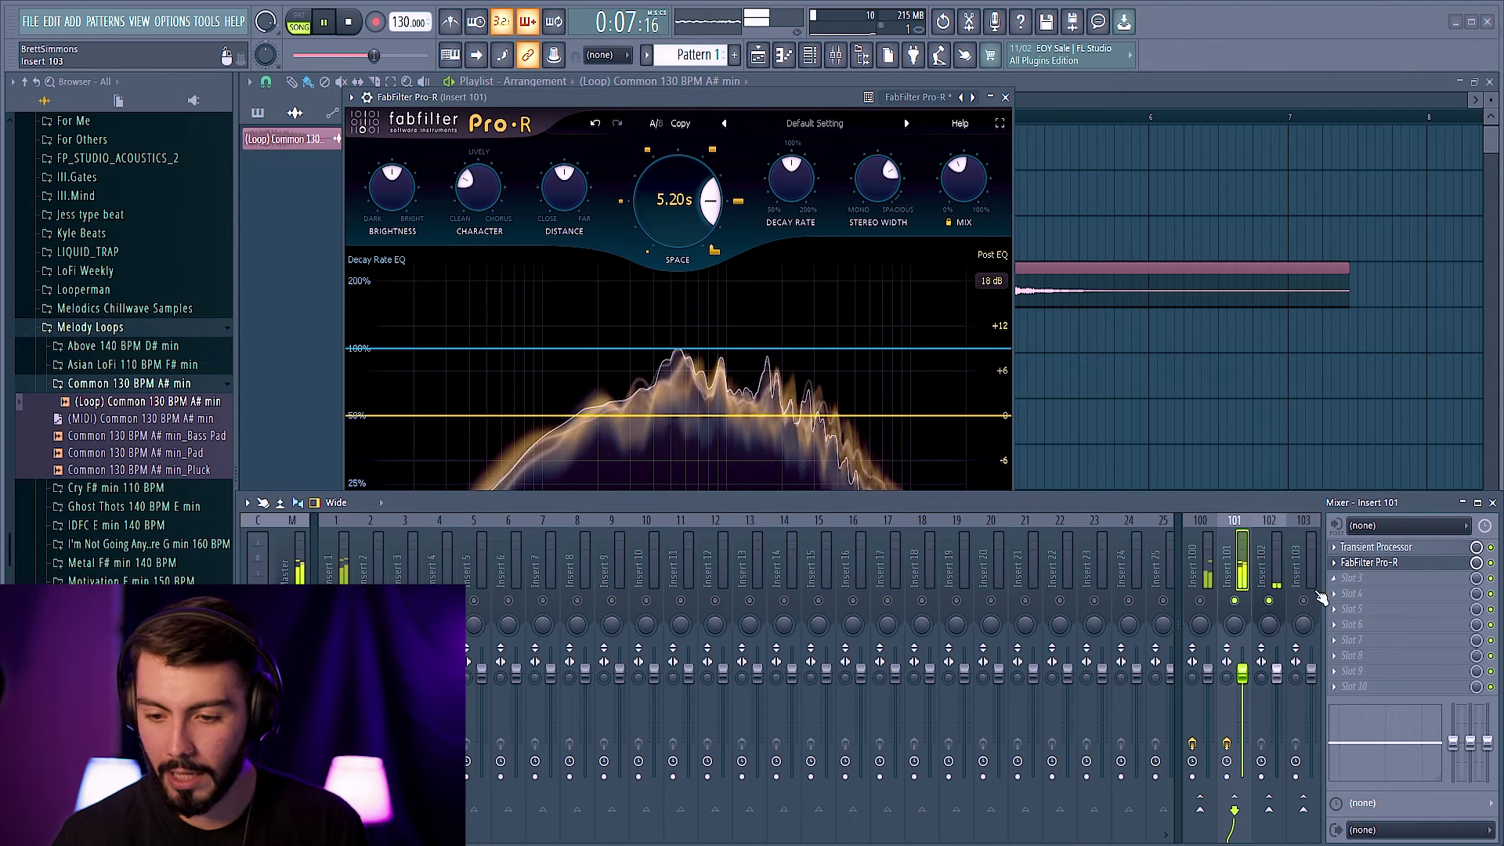
click(1269, 574)
click(1371, 547)
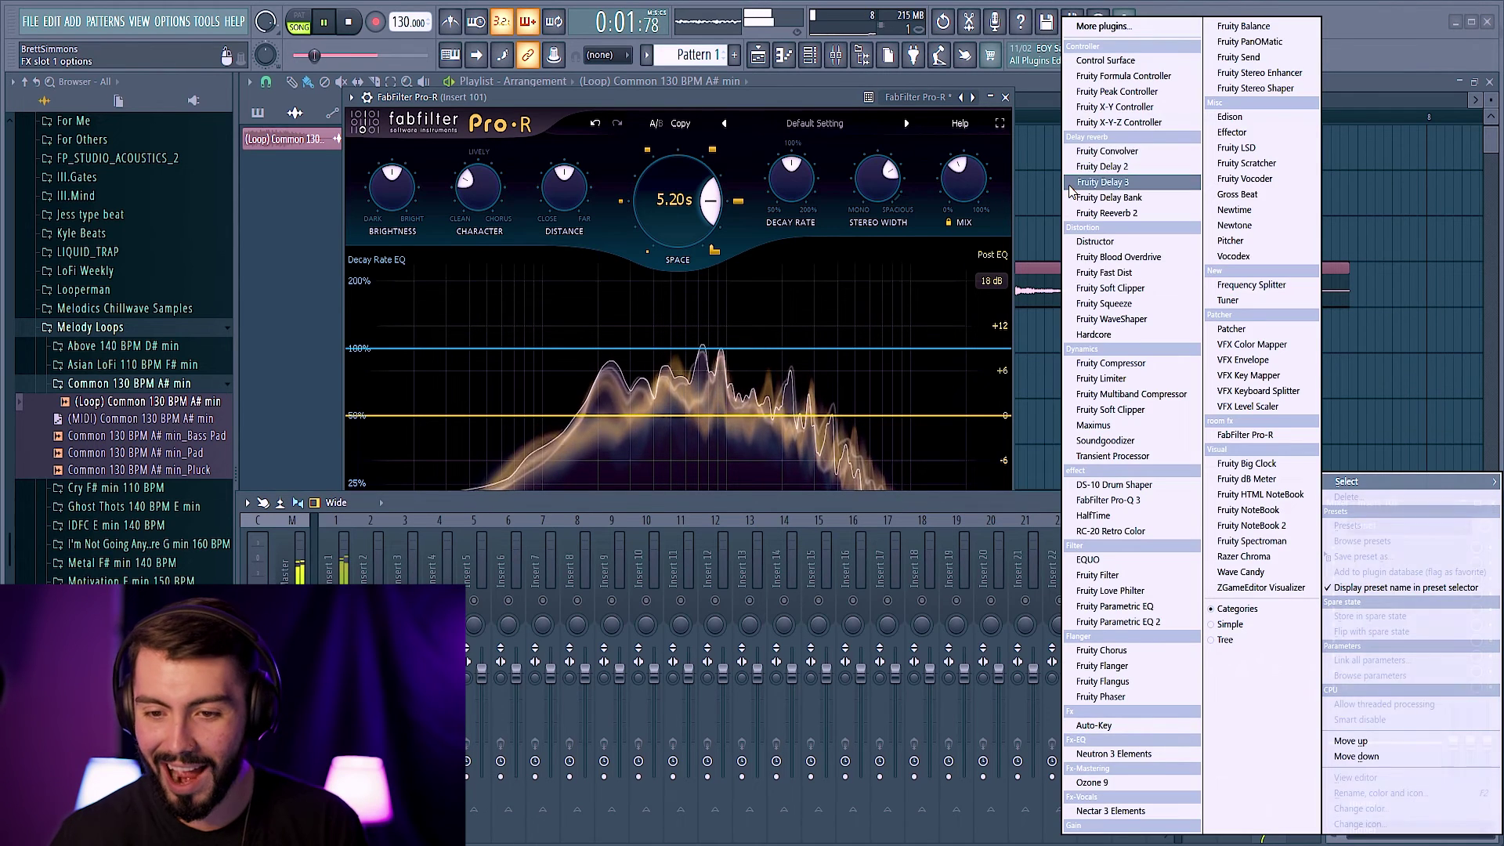
click(1104, 166)
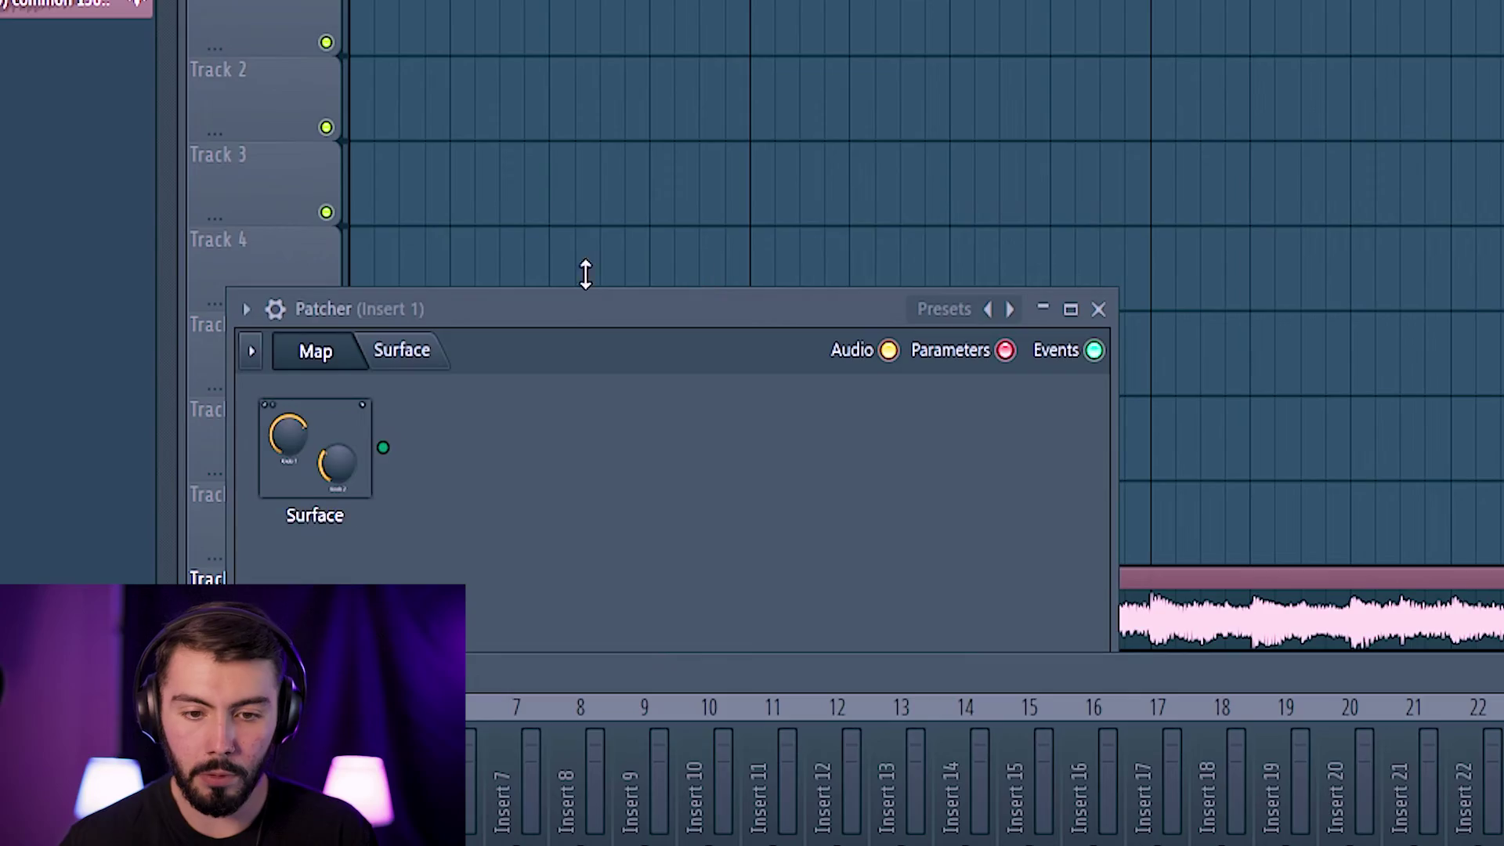
In the Patcher map on Insert 1, place three Maximus modules in a column and connect the From FL Studio input to each.
drag(669, 297, 748, 11)
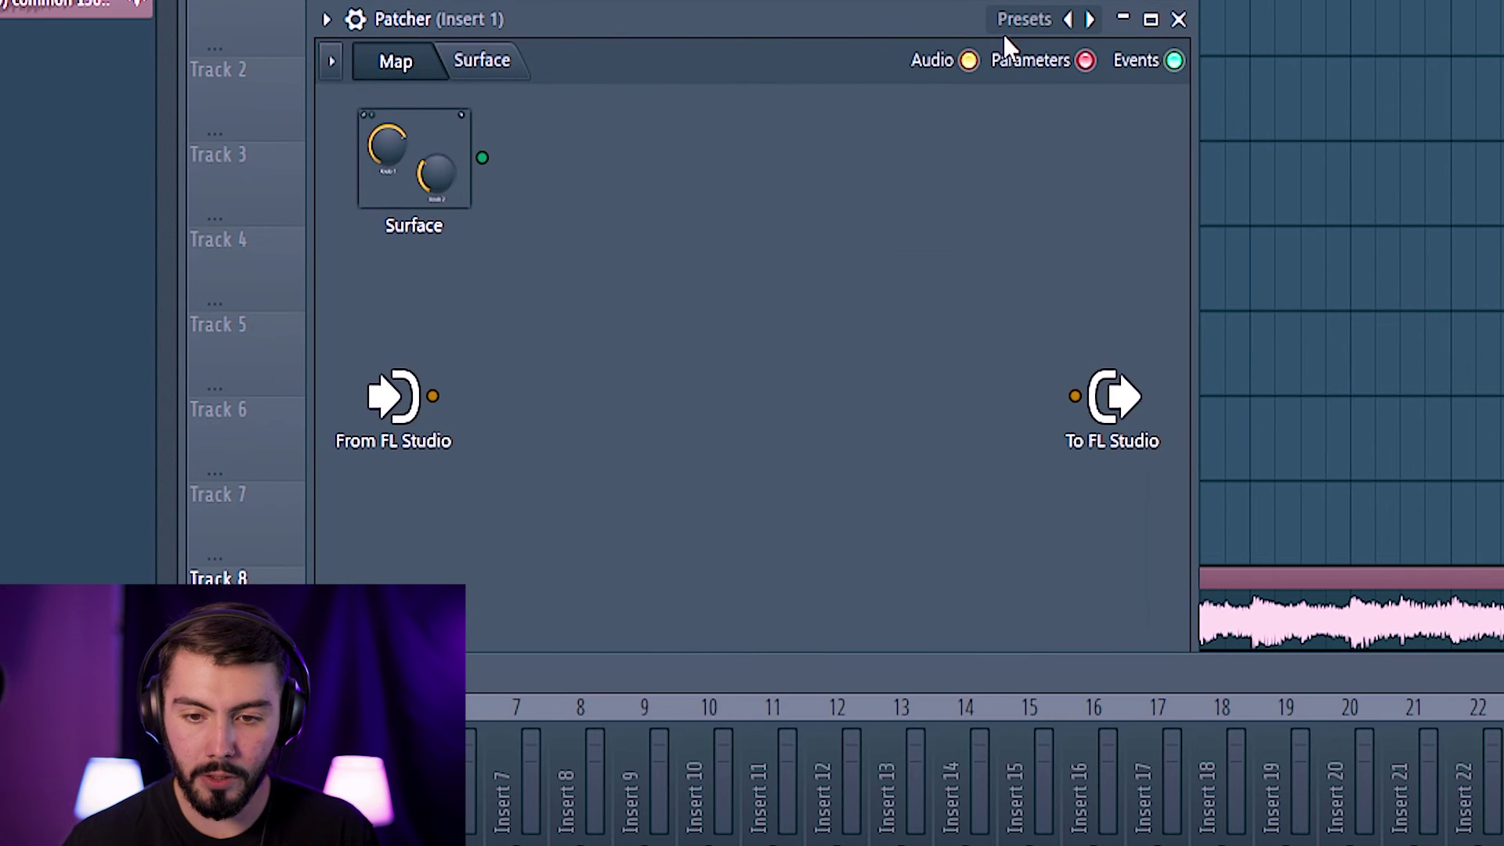
right_click(639, 245)
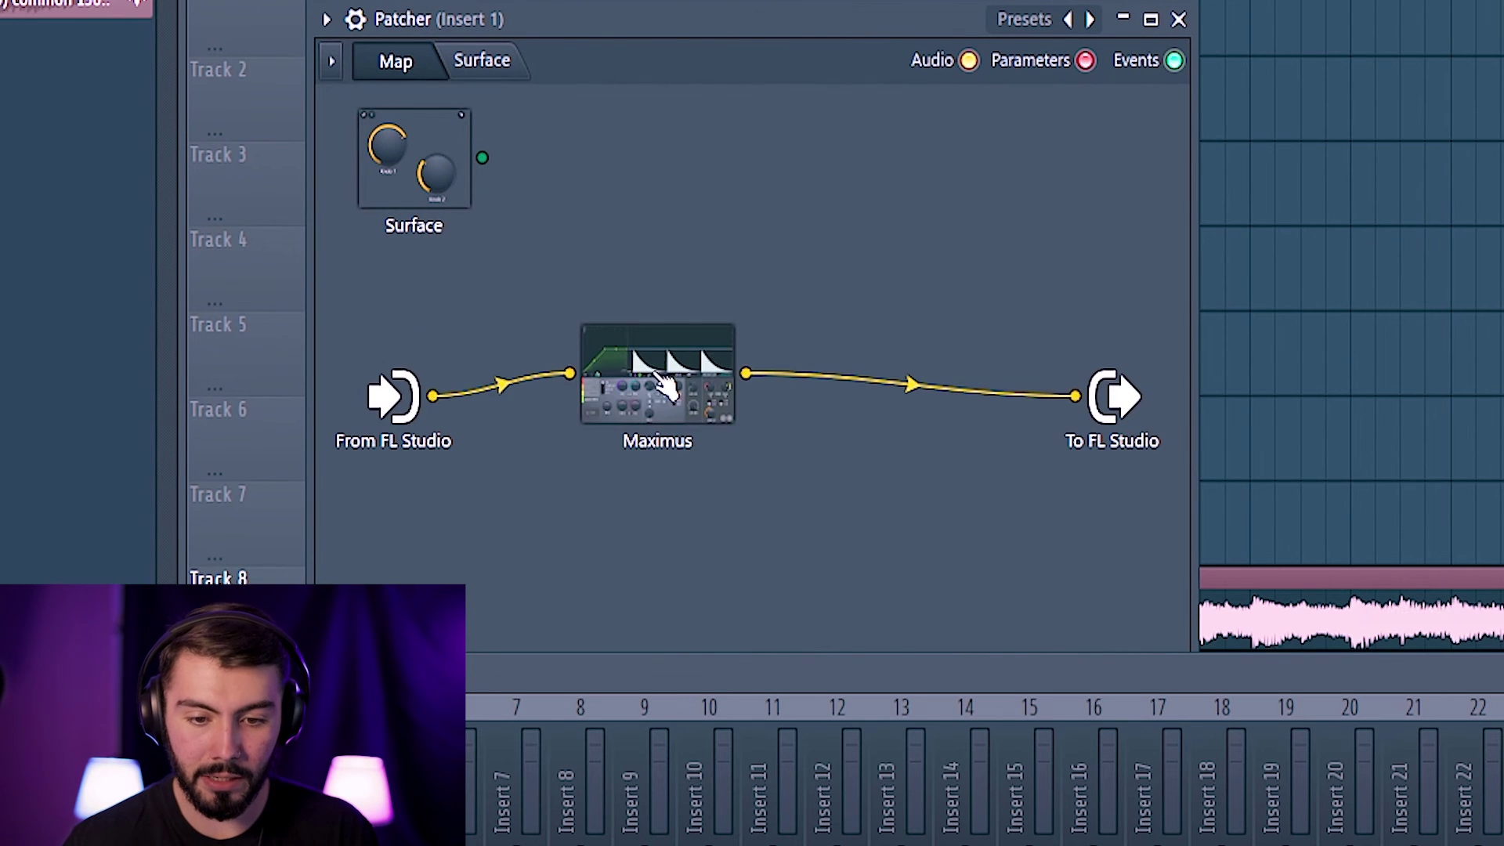
drag(650, 364, 624, 188)
right_click(623, 329)
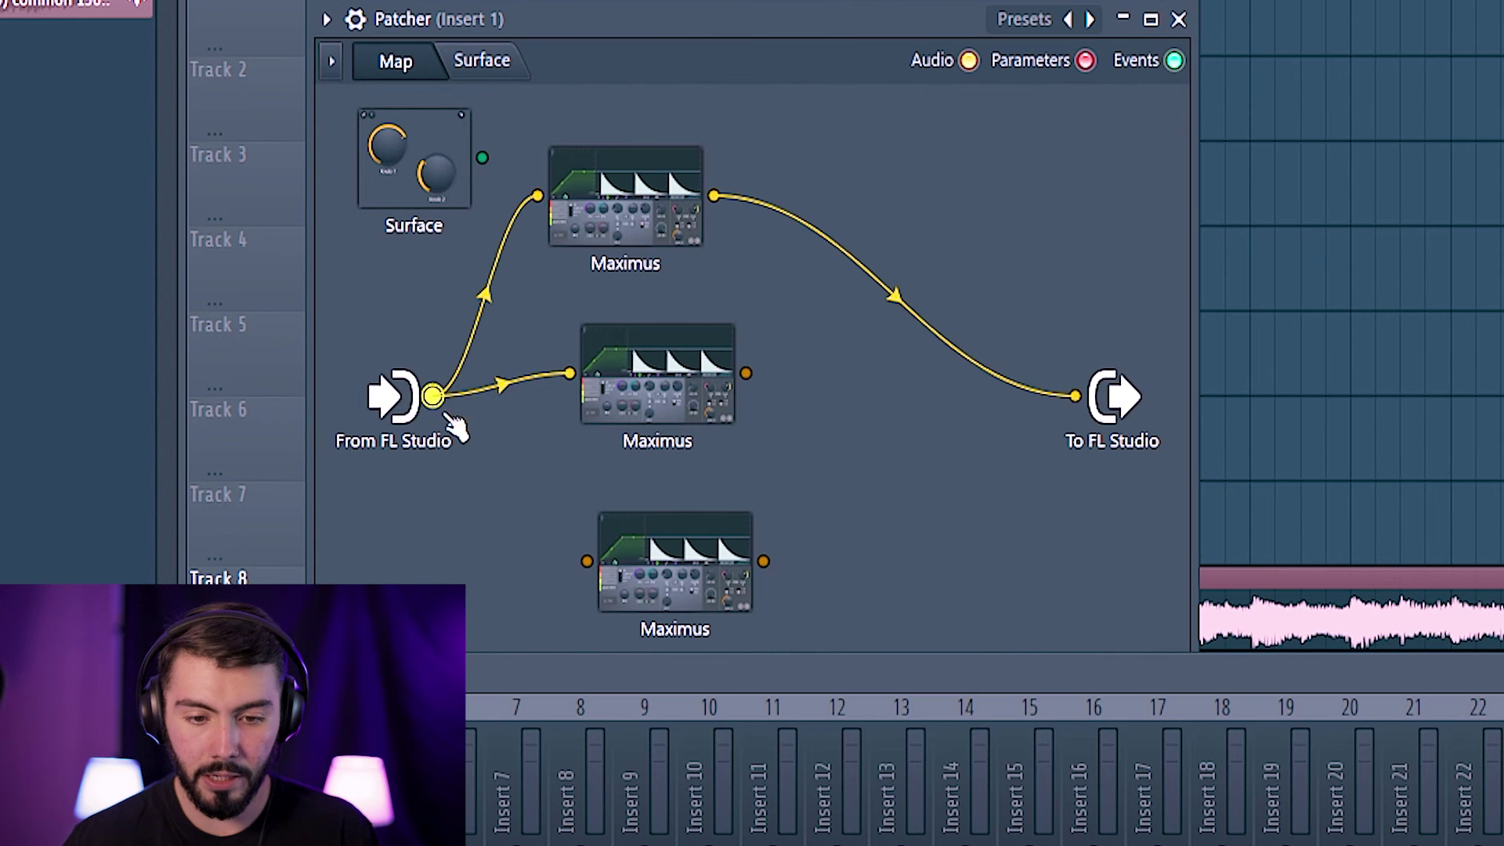
double_click(658, 374)
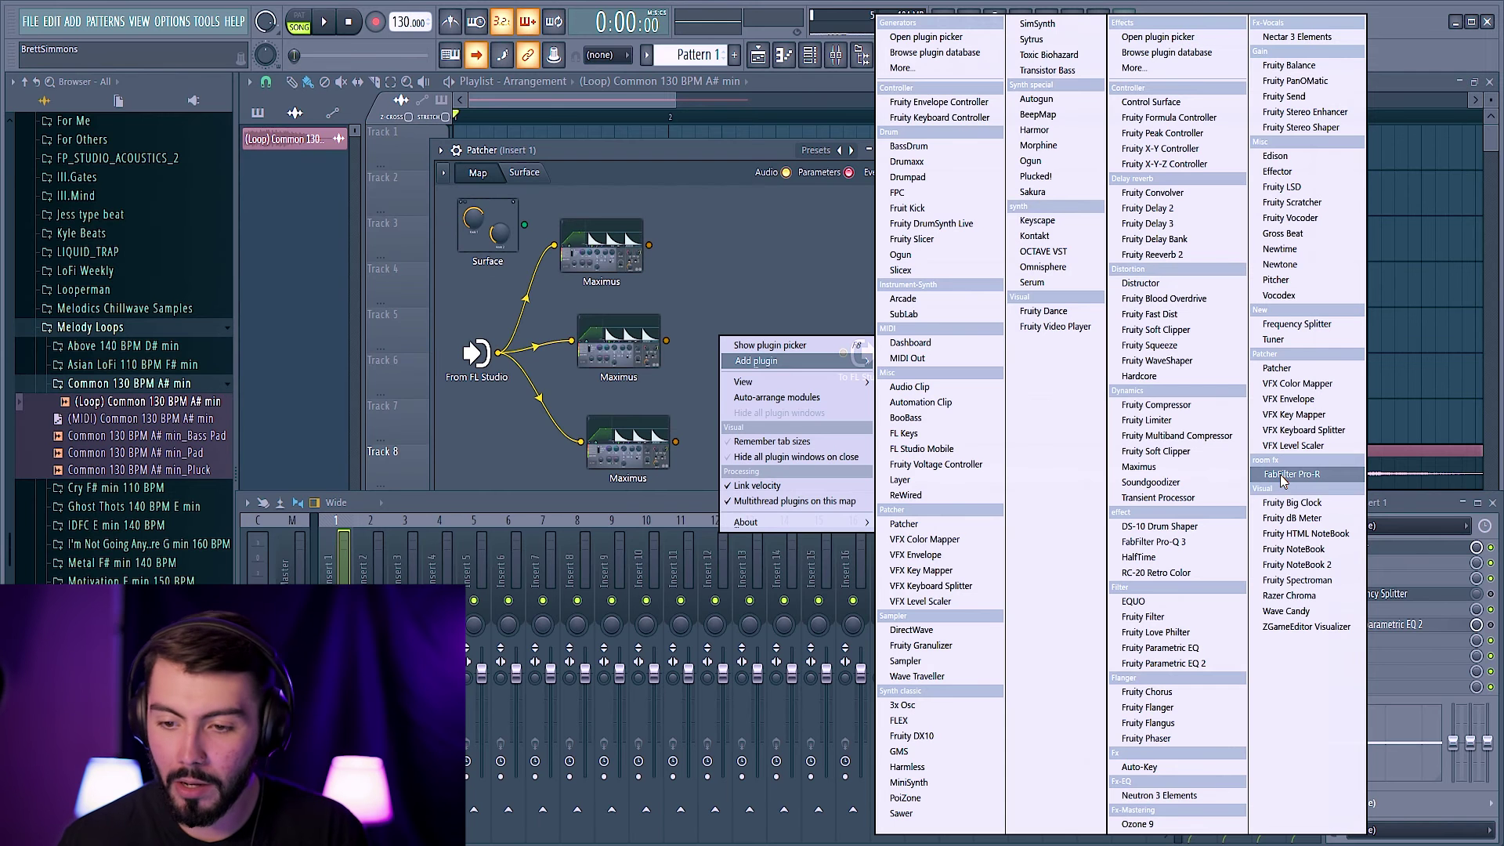
Add a FabFilter Pro-R module to the Patcher map on Insert 1.
click(1285, 475)
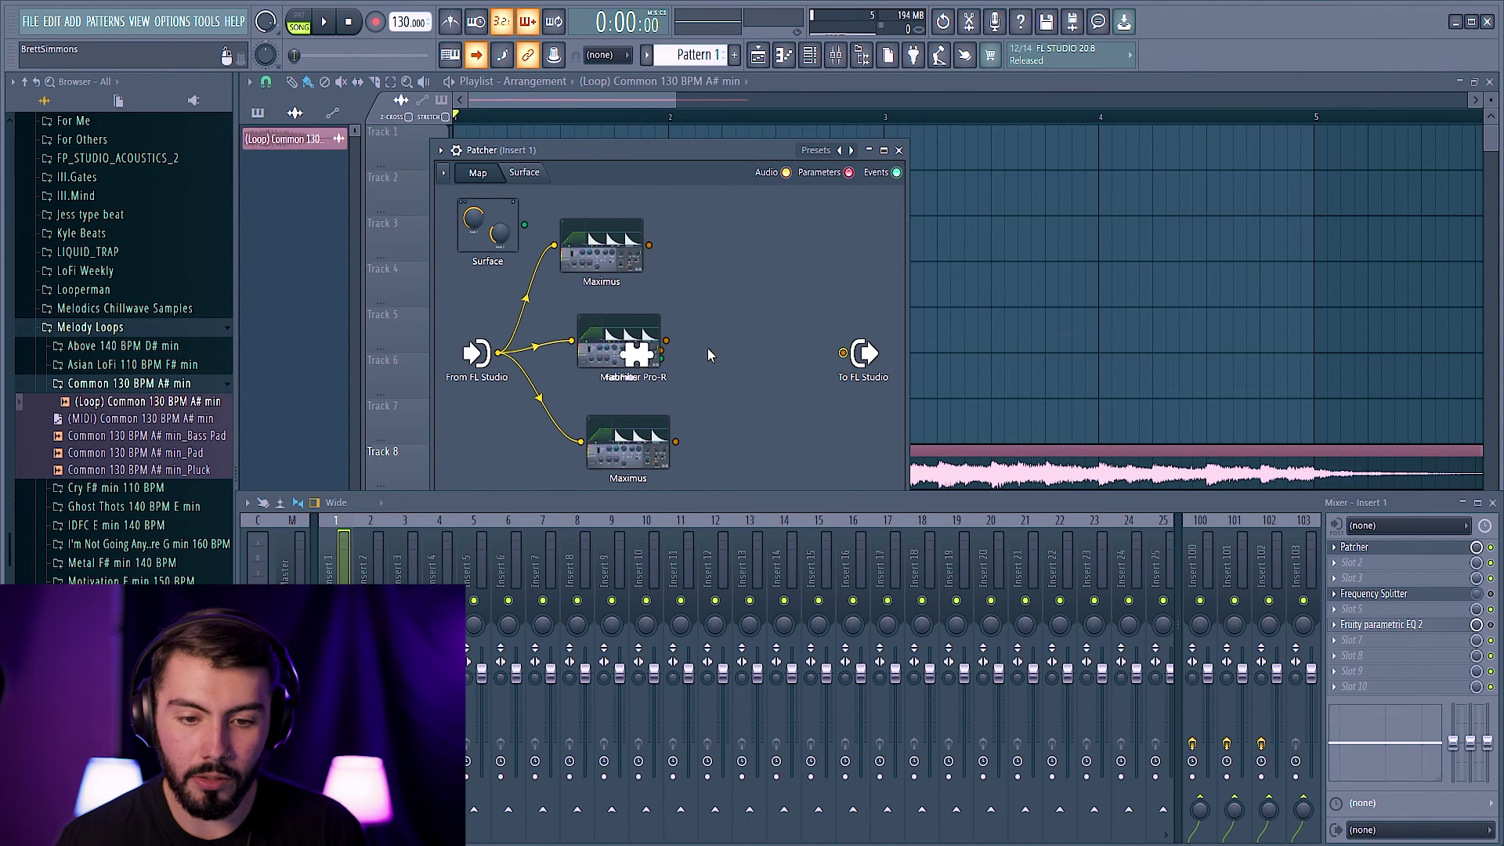